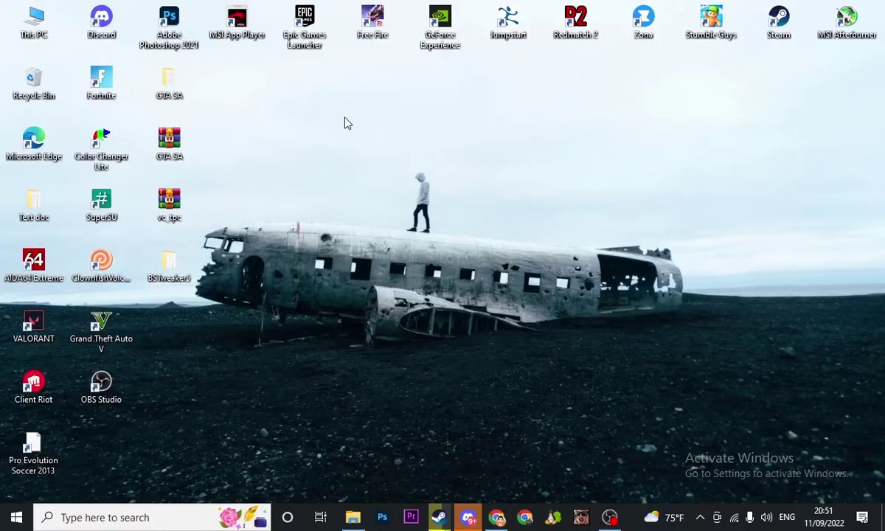
Step: Show the MediaFire download pages for vc_tpc.zip and GTA SA.rar in Chrome, and return to the desktop
{"action": "left_click_drag", "start_coordinate": [348, 124], "coordinate": [411, 174]}
{"action": "left_click", "coordinate": [496, 517]}
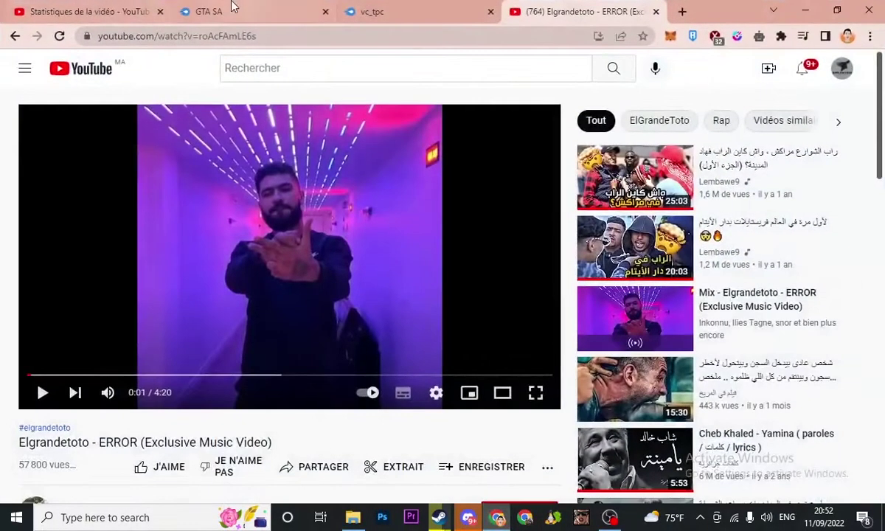
{"action": "left_click", "coordinate": [233, 8]}
{"action": "left_click", "coordinate": [425, 6]}
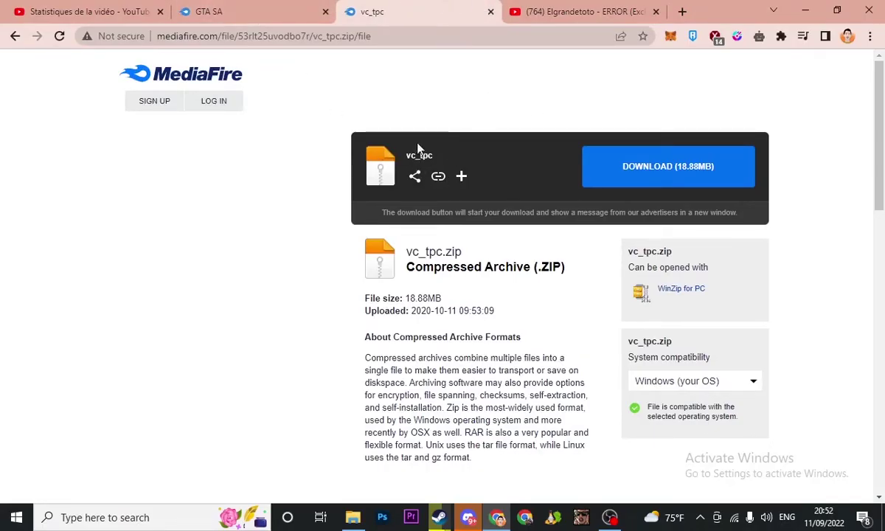
{"action": "key", "text": "ctrl+shift+Tab"}
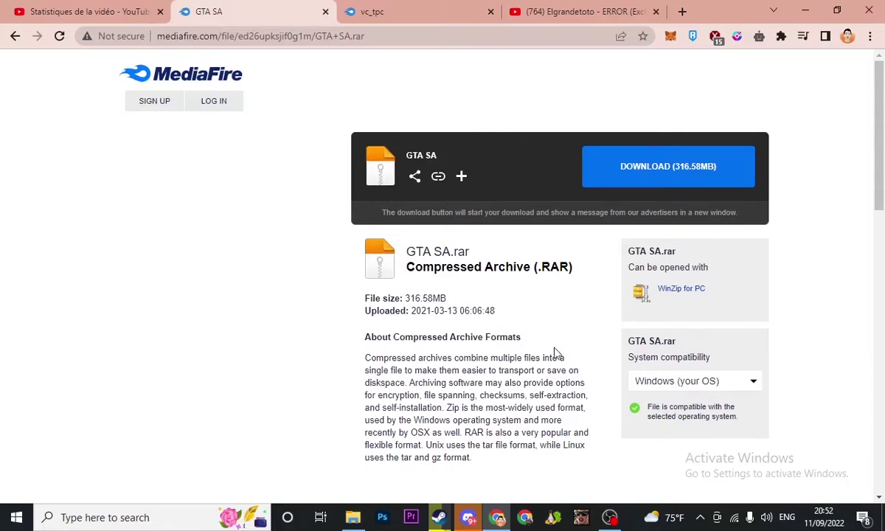
{"action": "key", "text": "super+d"}
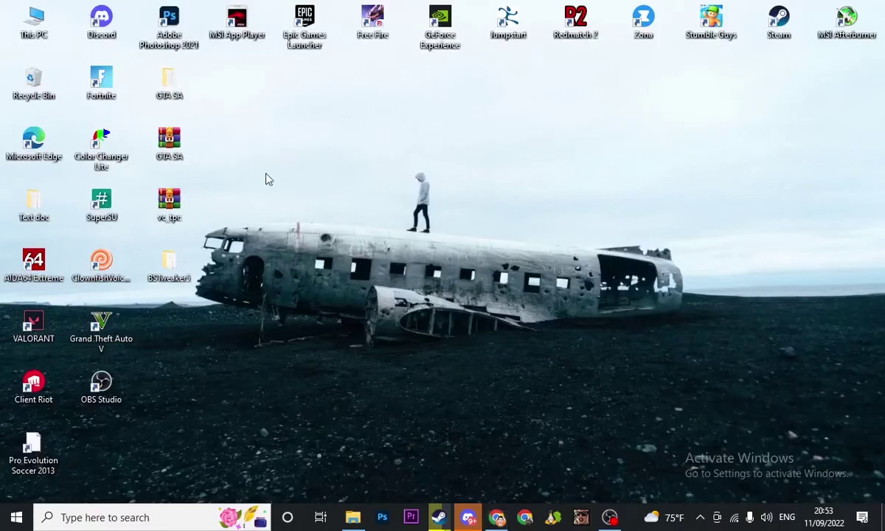
Step: Open the GTA SA archive from the desktop and try to extract its GTA SA folder
{"action": "left_click_drag", "start_coordinate": [169, 137], "coordinate": [372, 143]}
{"action": "left_click_drag", "start_coordinate": [169, 201], "coordinate": [441, 141]}
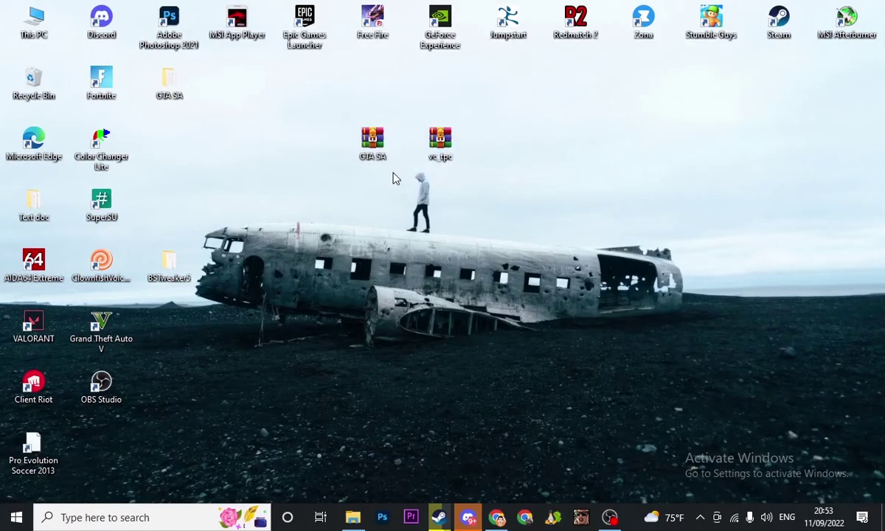
{"action": "double_click", "coordinate": [384, 139]}
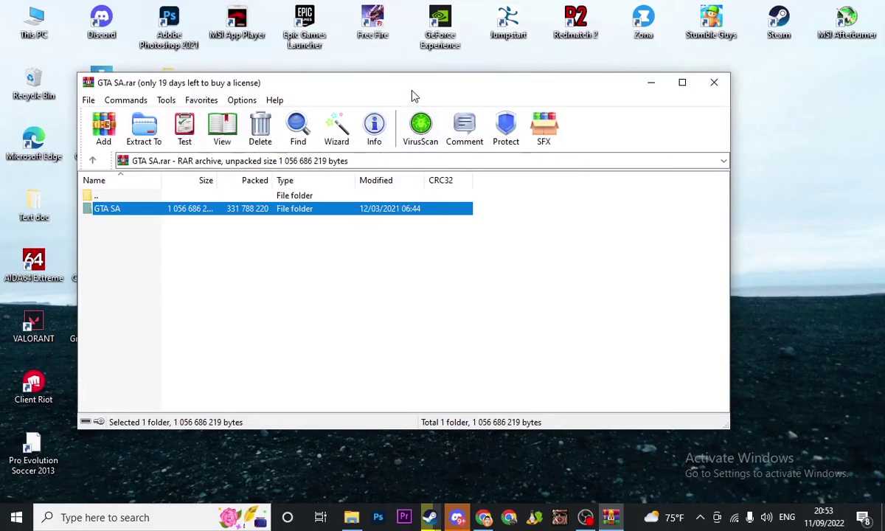
{"action": "left_click_drag", "start_coordinate": [401, 208], "coordinate": [524, 186]}
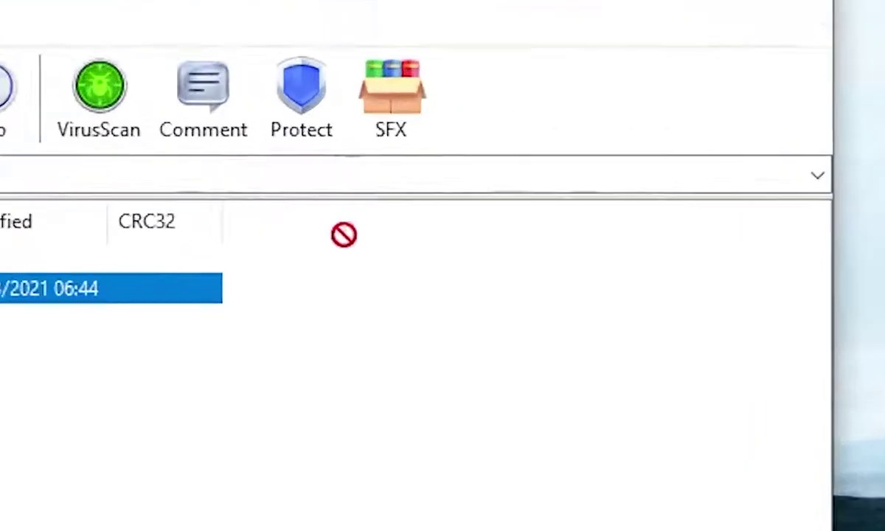
{"action": "left_click_drag", "start_coordinate": [344, 235], "coordinate": [884, 207]}
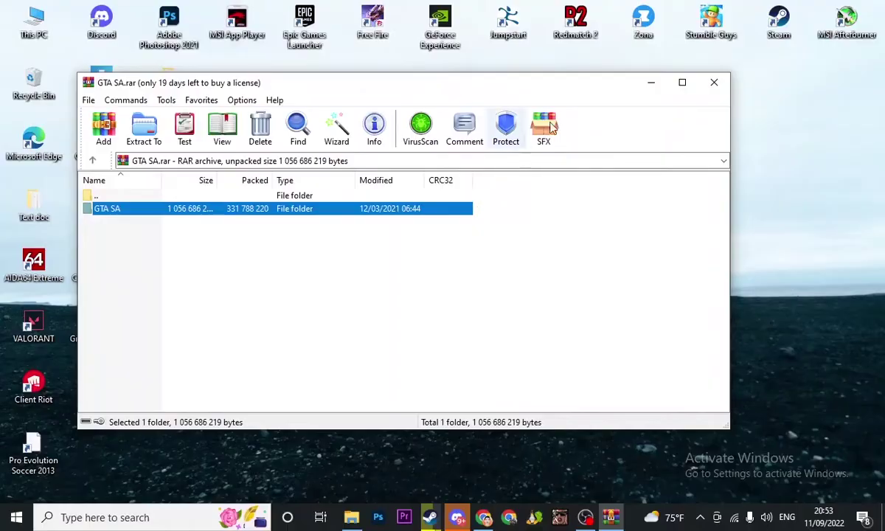
{"action": "left_click", "coordinate": [651, 83]}
{"action": "left_click_drag", "start_coordinate": [368, 138], "coordinate": [165, 140]}
{"action": "left_click_drag", "start_coordinate": [433, 153], "coordinate": [168, 203]}
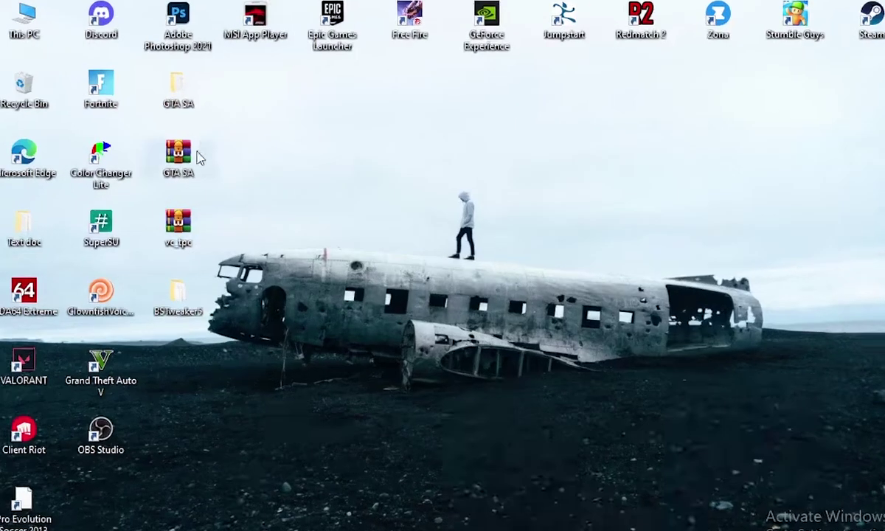
Step: Launch the samp application from the SA-MP folder inside the desktop's extracted GTA SA folder
{"action": "double_click", "coordinate": [183, 96]}
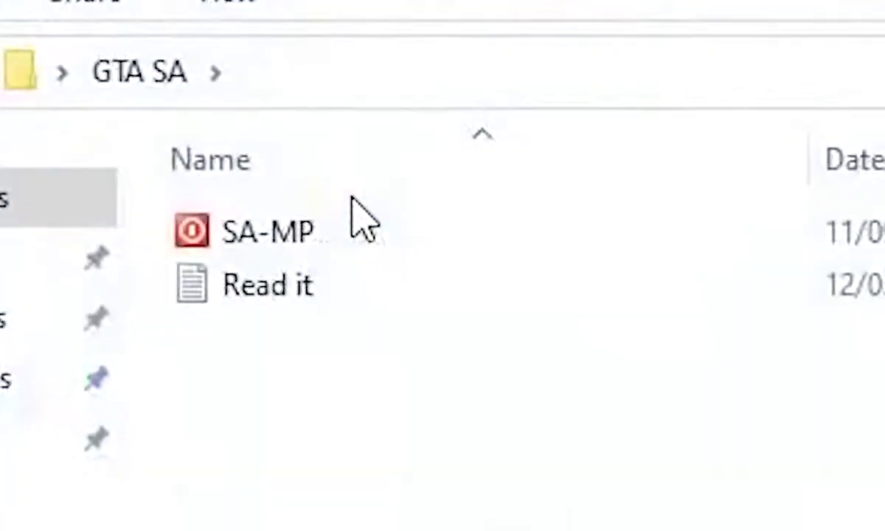
{"action": "double_click", "coordinate": [207, 109]}
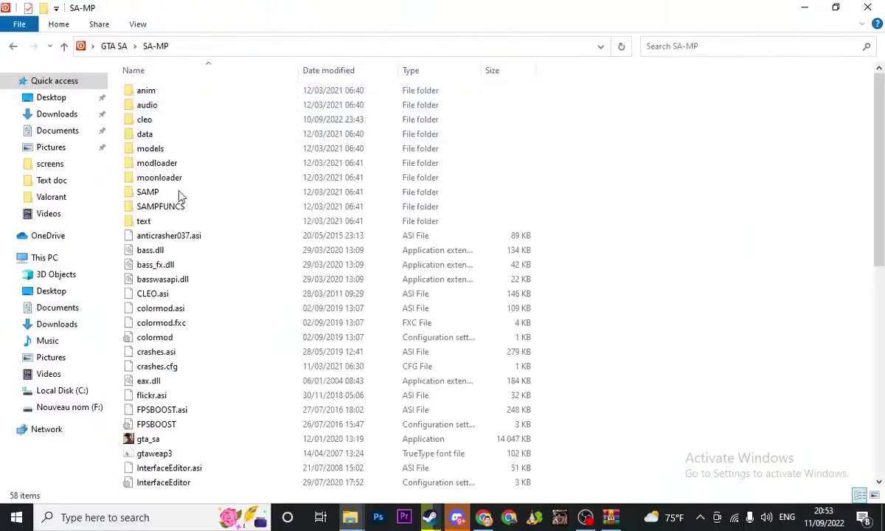
{"action": "scroll", "coordinate": [184, 244], "scroll_direction": "down", "scroll_amount": 8}
{"action": "left_click", "coordinate": [172, 101]}
{"action": "left_click", "coordinate": [168, 320]}
{"action": "scroll", "coordinate": [188, 292], "scroll_direction": "up", "scroll_amount": 1}
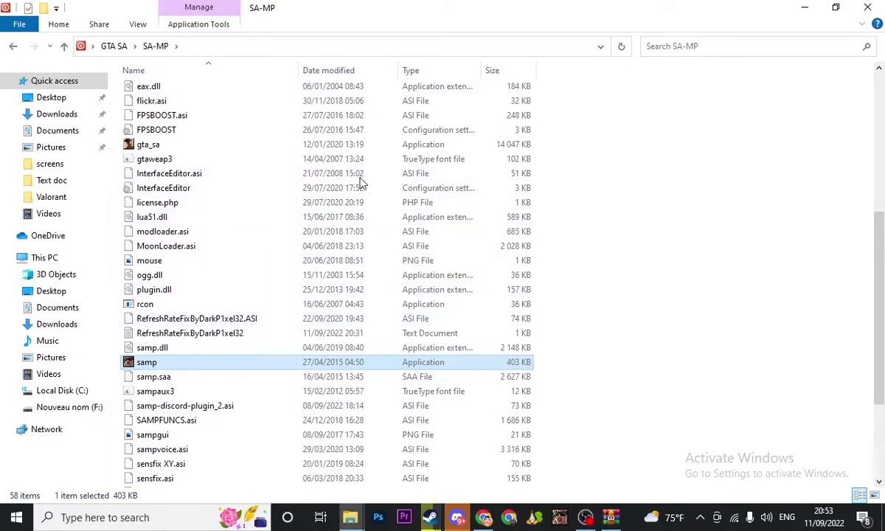
{"action": "double_click", "coordinate": [288, 362]}
Step: Select the GS ROLEPLAY V2.1 server with game mode GS:RP: 1.0.2(b), and minimize the multiplayer and folder windows
{"action": "left_click", "coordinate": [413, 185]}
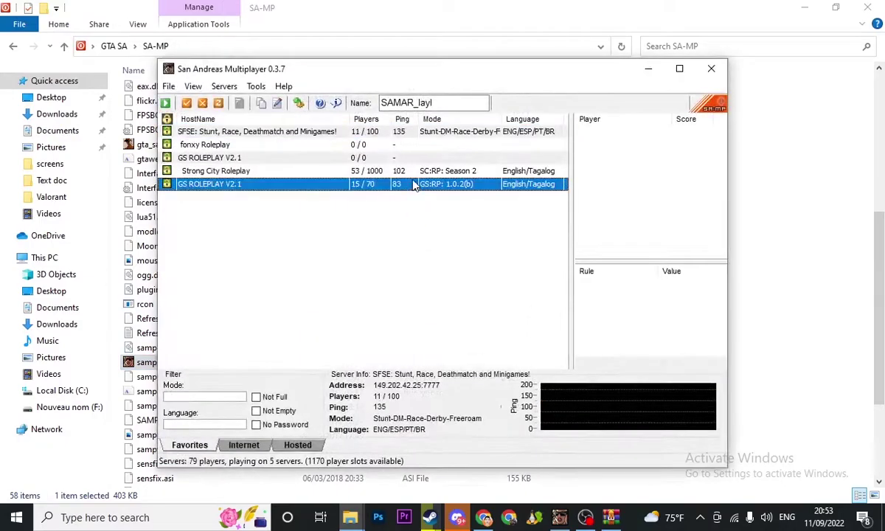
{"action": "left_click", "coordinate": [648, 69]}
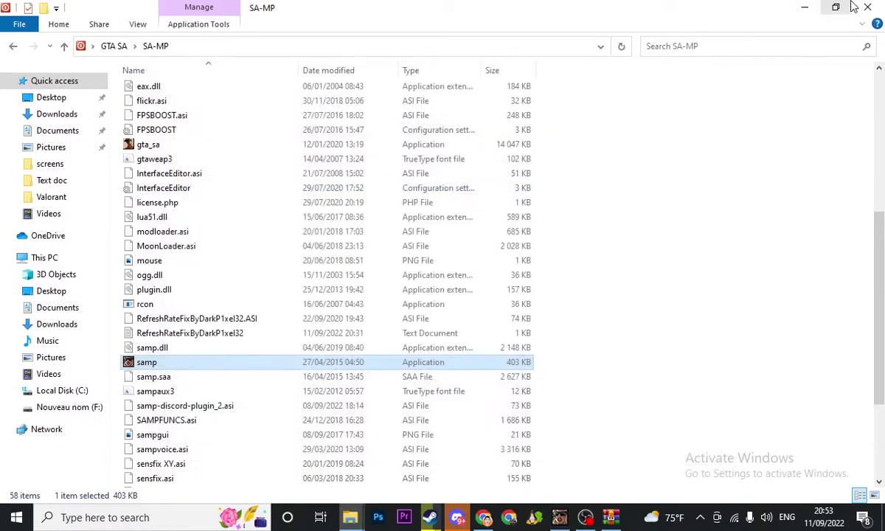
{"action": "left_click", "coordinate": [804, 6]}
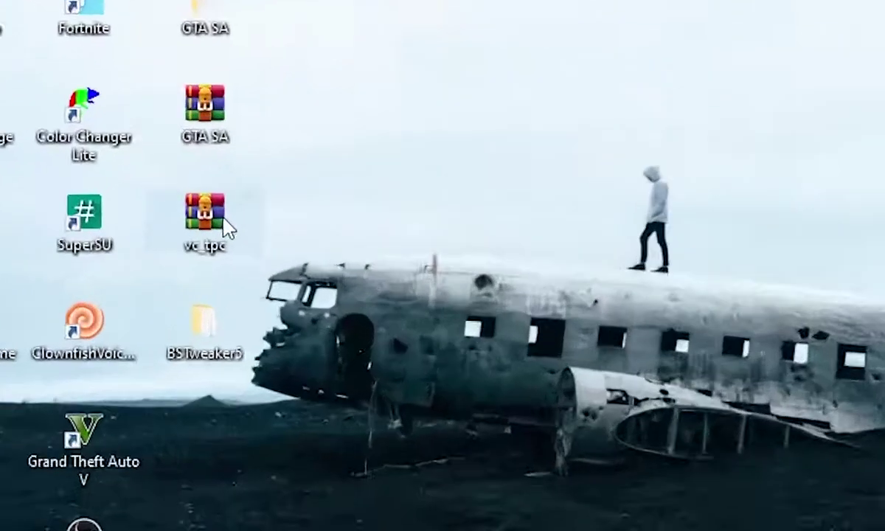
Step: Open the vc_tpc archive on the desktop and run the vc_tpc.exe voice chat installer from it
{"action": "double_click", "coordinate": [180, 207]}
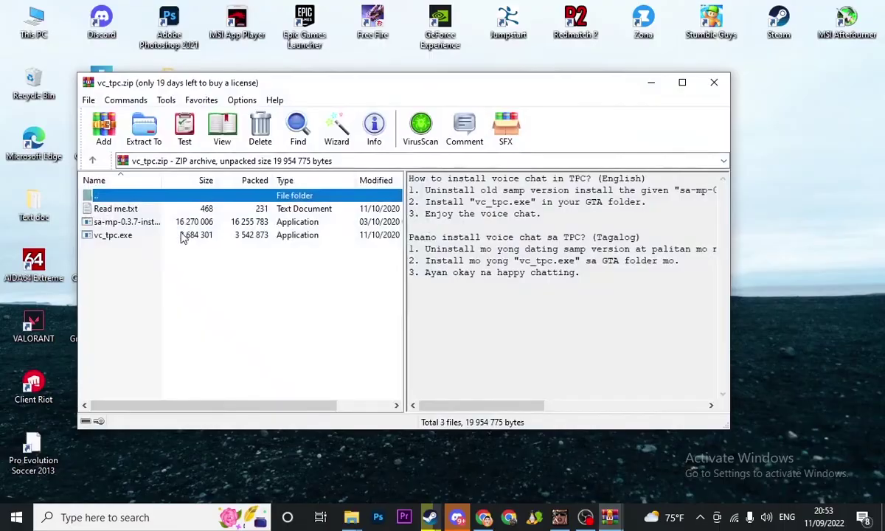
{"action": "left_click", "coordinate": [187, 235]}
{"action": "double_click", "coordinate": [187, 236]}
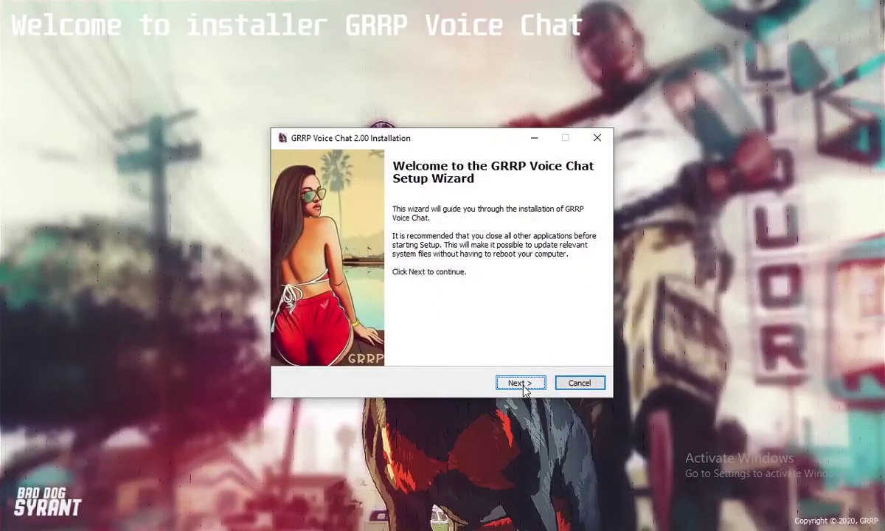
Step: Set the GRRP Voice Chat destination to the SA-MP folder inside the desktop's GTA SA folder and continue to the install confirmation page
{"action": "left_click", "coordinate": [522, 384]}
{"action": "left_click", "coordinate": [565, 304]}
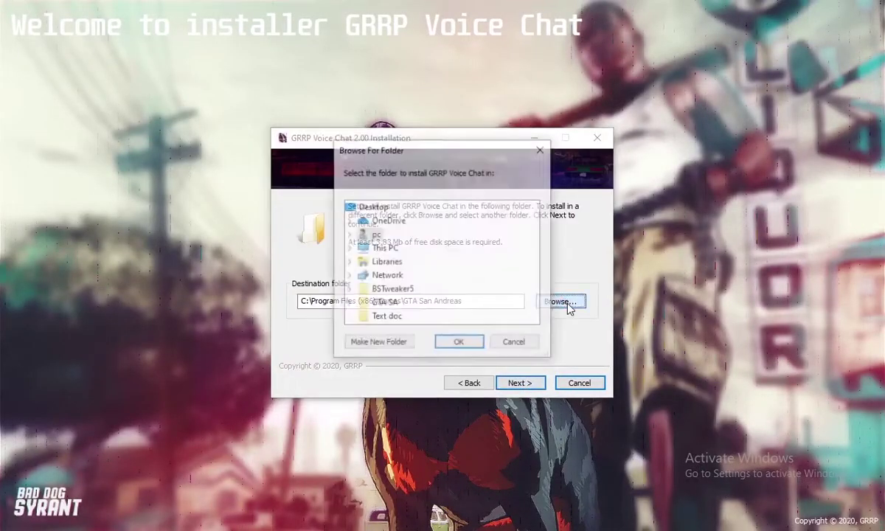
{"action": "left_click", "coordinate": [382, 209]}
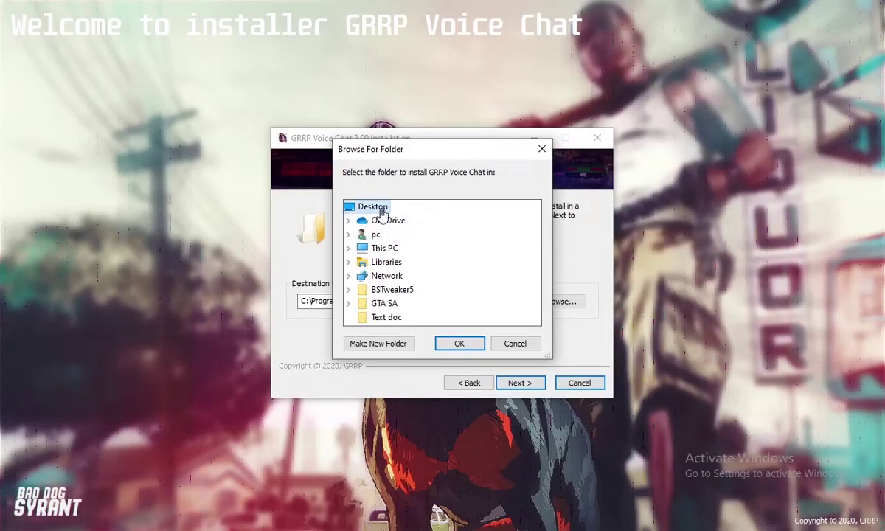
{"action": "left_click", "coordinate": [348, 303]}
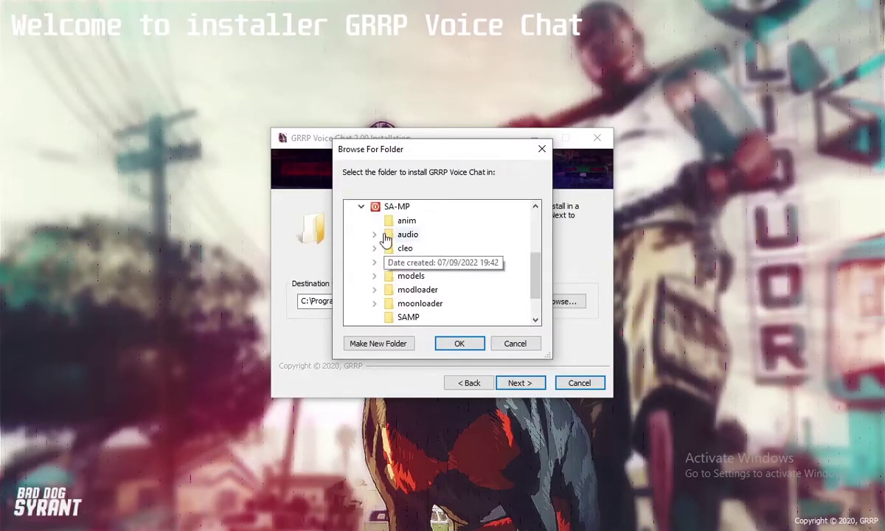
{"action": "scroll", "coordinate": [390, 251], "scroll_direction": "up", "scroll_amount": 1}
{"action": "left_click", "coordinate": [393, 253]}
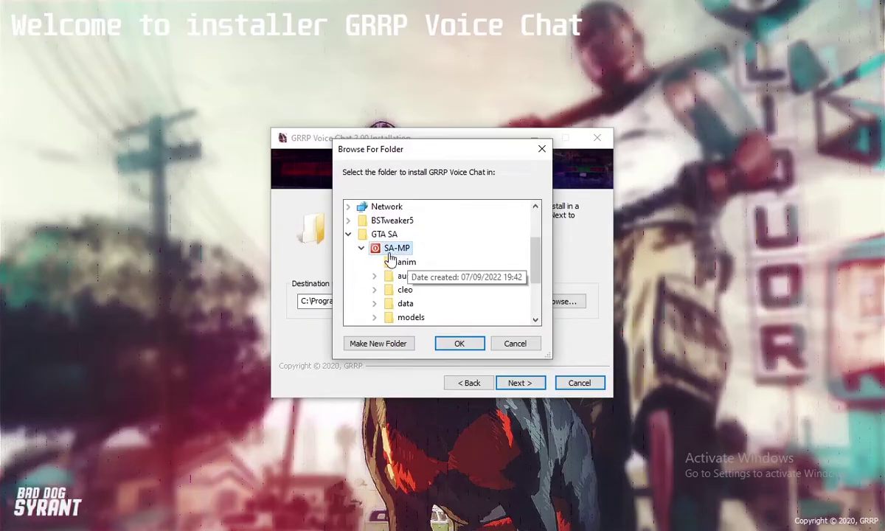
{"action": "left_click", "coordinate": [457, 343]}
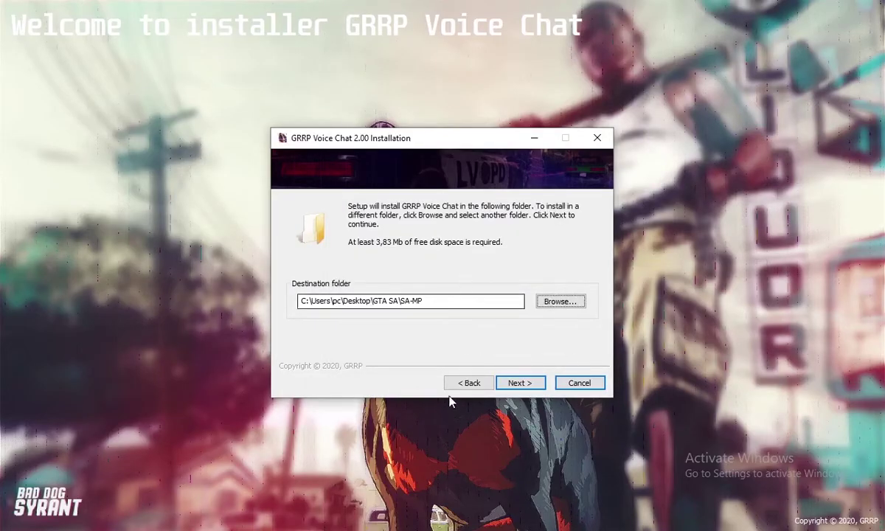
{"action": "left_click", "coordinate": [519, 387]}
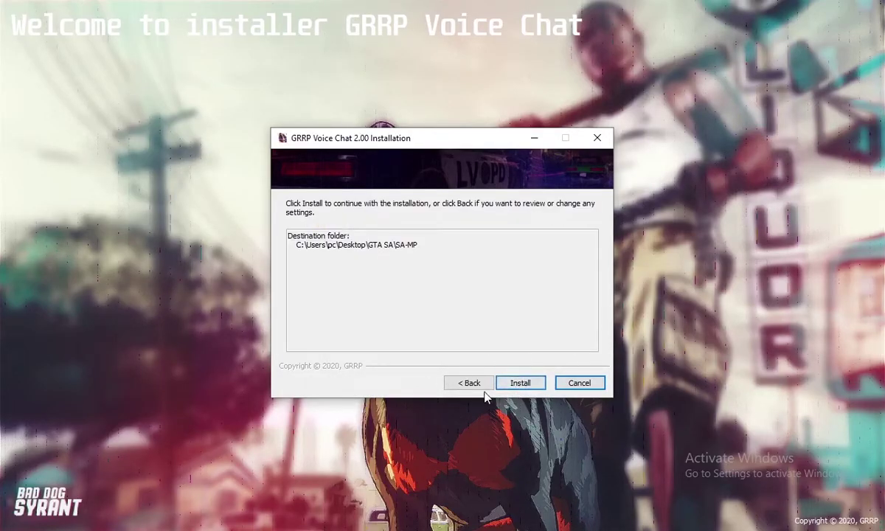
Step: Quit the GRRP Voice Chat setup without installing and close the vc_tpc archive
{"action": "left_click", "coordinate": [566, 389]}
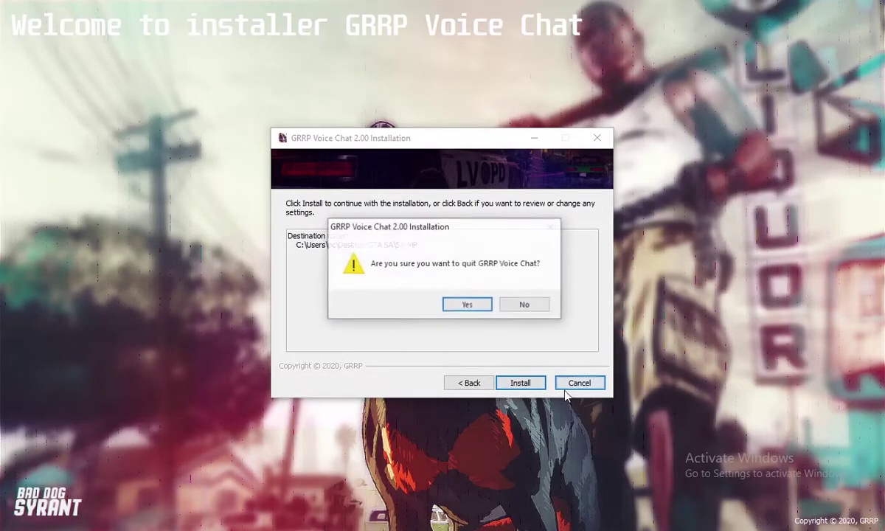
{"action": "left_click", "coordinate": [467, 308]}
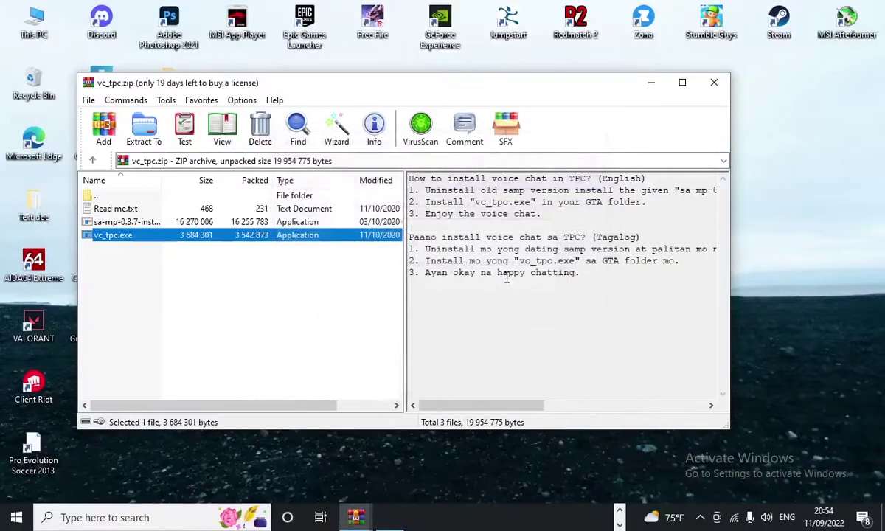
{"action": "left_click", "coordinate": [717, 83]}
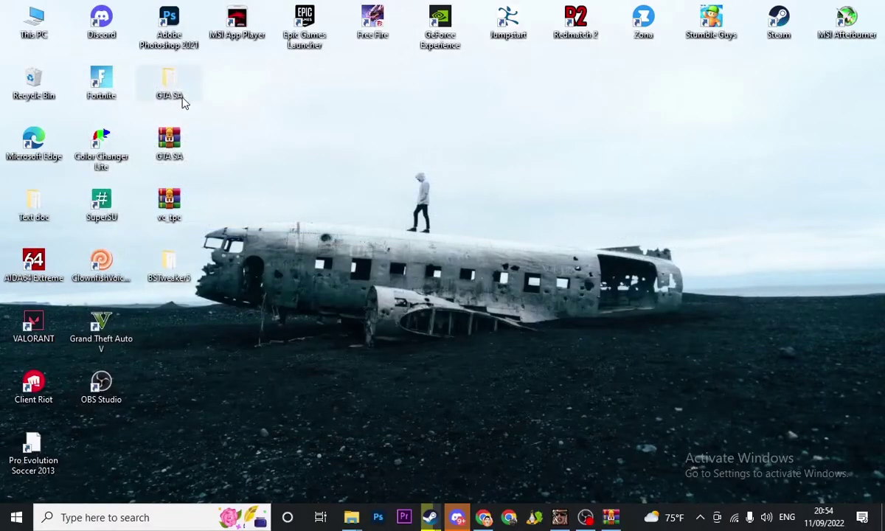
Step: Run samp again from the GTA SA folder's SA-MP subfolder and connect to the GS ROLEPLAY V2.1 server
{"action": "double_click", "coordinate": [169, 85]}
{"action": "left_click", "coordinate": [210, 91]}
{"action": "double_click", "coordinate": [210, 92]}
{"action": "scroll", "coordinate": [222, 254], "scroll_direction": "down", "scroll_amount": 2}
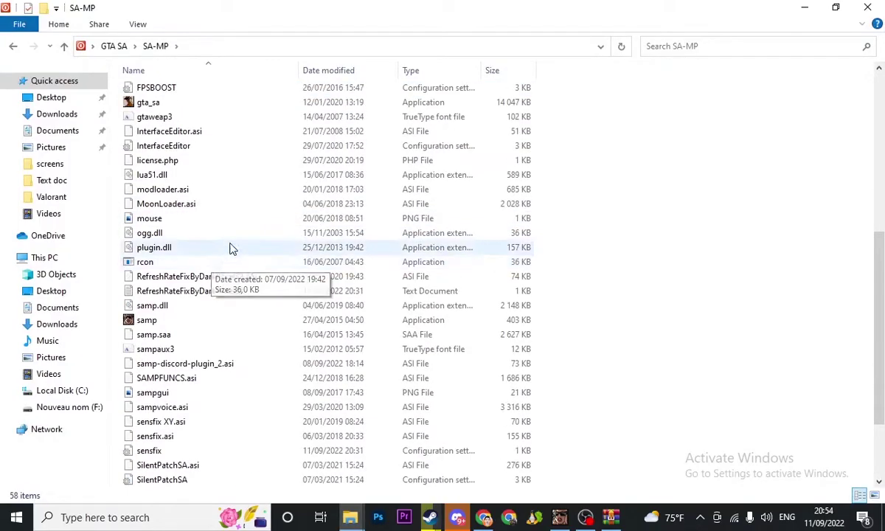
{"action": "left_click", "coordinate": [144, 321]}
{"action": "double_click", "coordinate": [143, 323]}
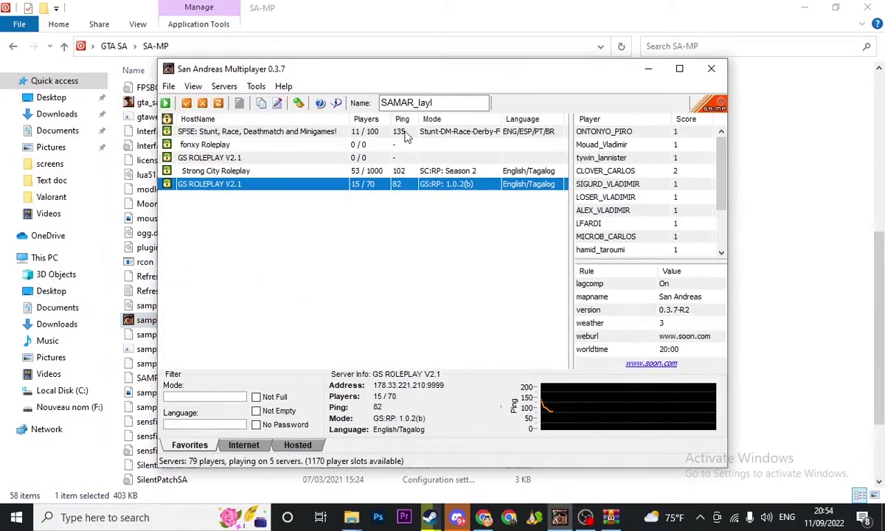
{"action": "double_click", "coordinate": [425, 186]}
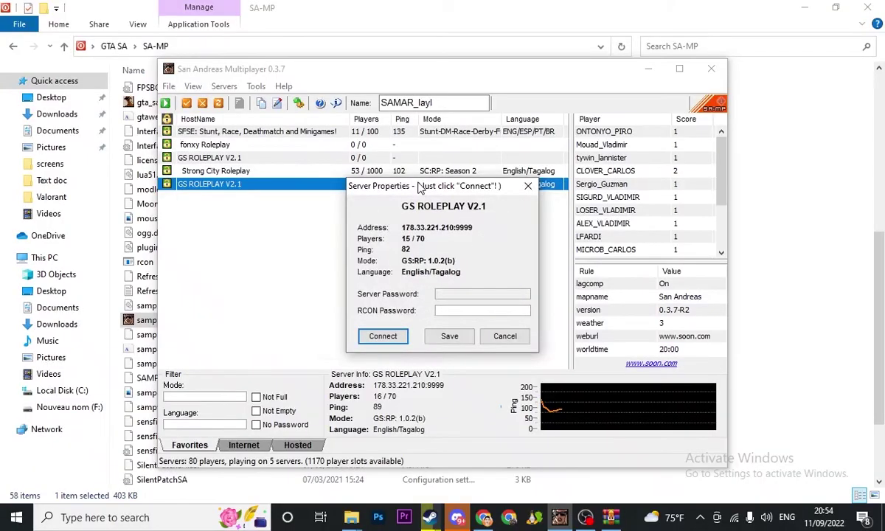
{"action": "left_click", "coordinate": [383, 336]}
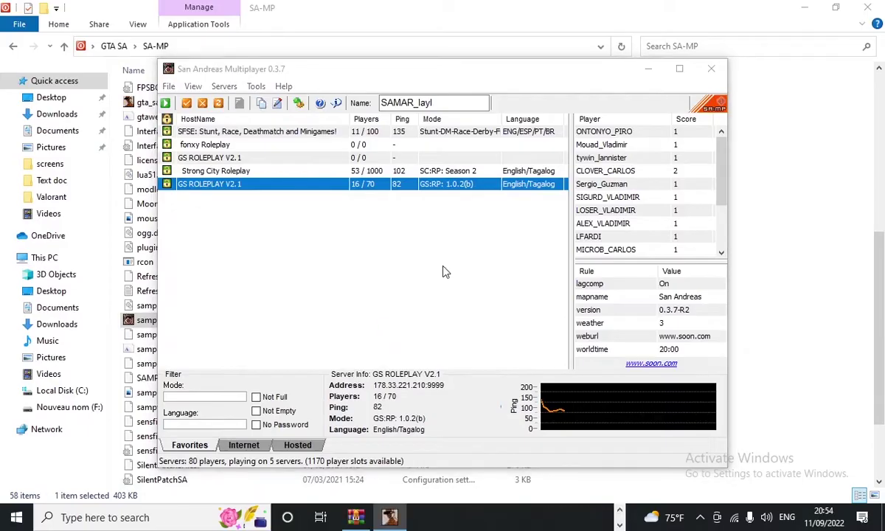
Step: Refresh the desktop, start MSI Afterburner and minimize its window
{"action": "right_click", "coordinate": [319, 180]}
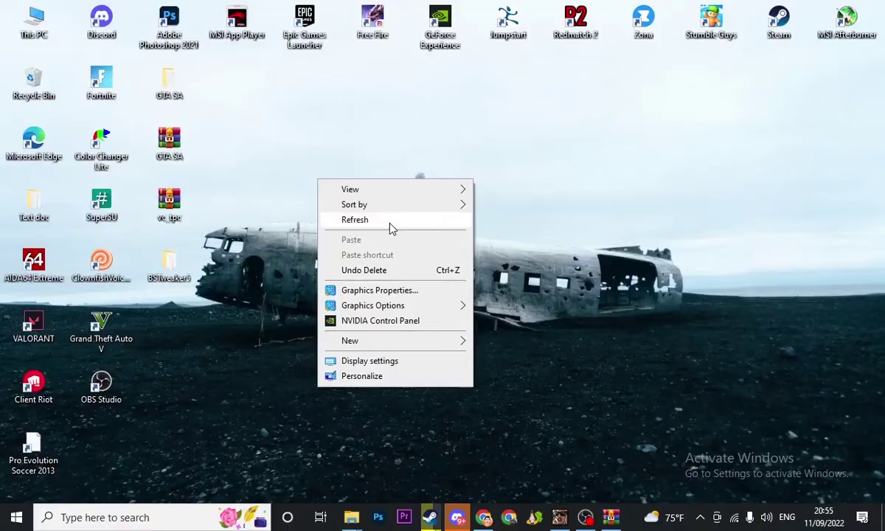
{"action": "left_click", "coordinate": [390, 224]}
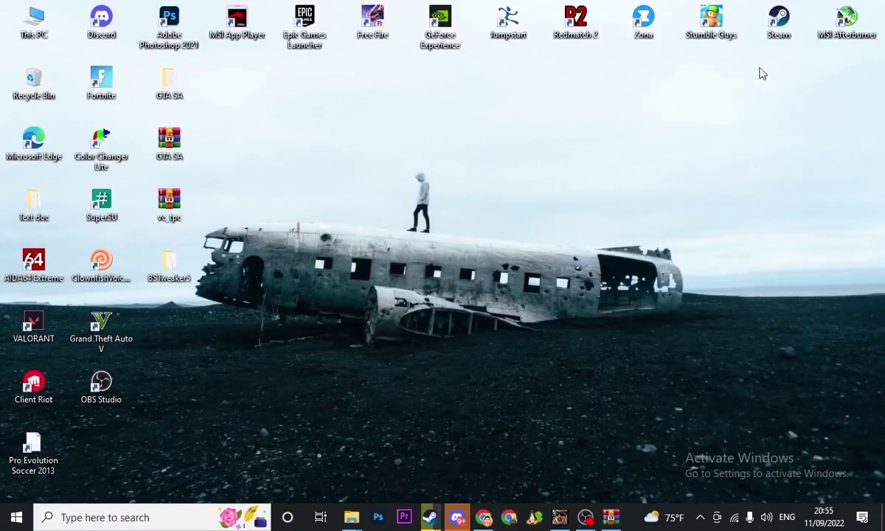
{"action": "double_click", "coordinate": [847, 21]}
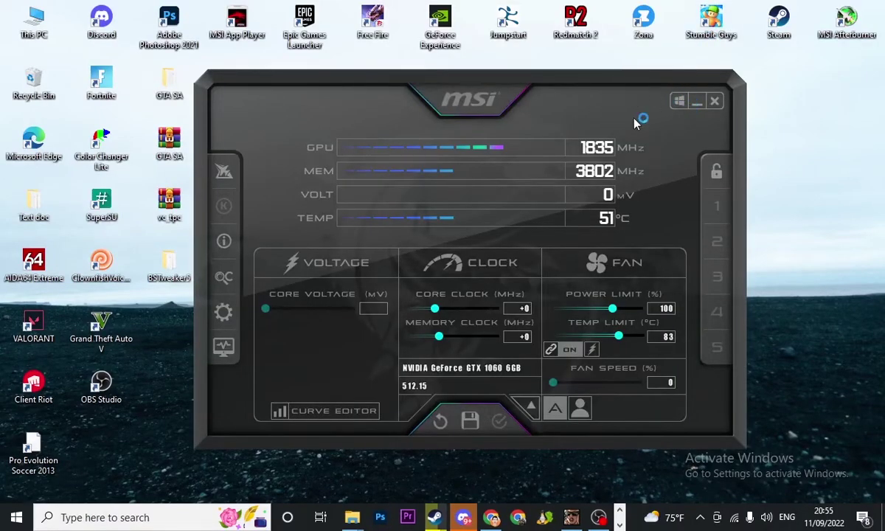
{"action": "left_click", "coordinate": [701, 105]}
{"action": "right_click", "coordinate": [372, 146]}
{"action": "left_click", "coordinate": [367, 352]}
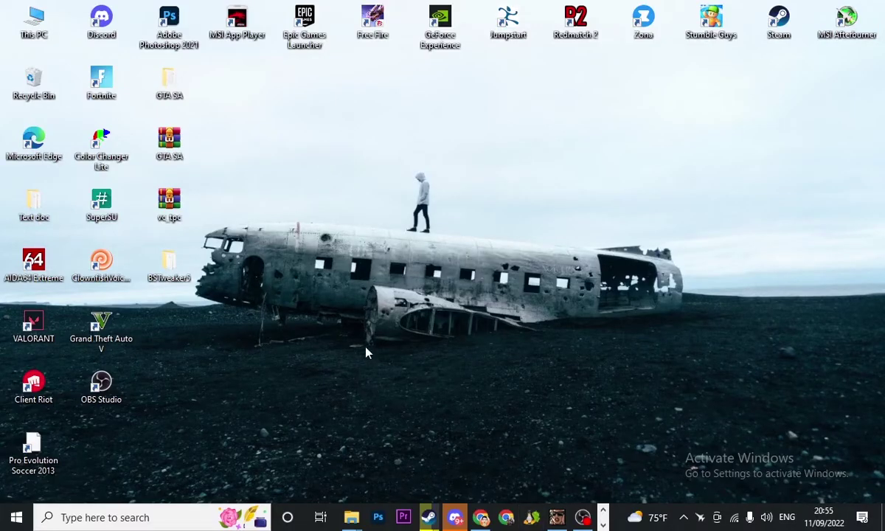
Step: Open the System window to examine the computer's processor, memory and Windows edition
{"action": "right_click", "coordinate": [16, 517]}
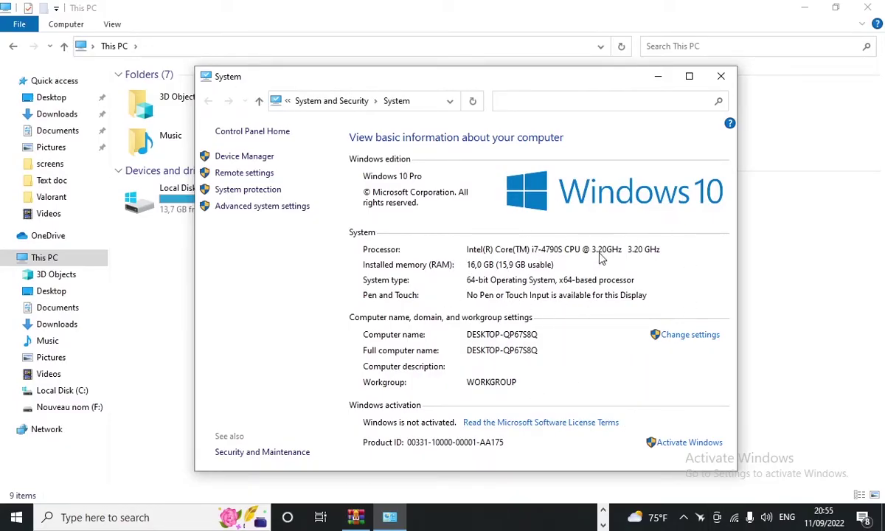
Step: Minimize the System window, examine the GPU performance in Task Manager, close it and minimize the This PC window
{"action": "left_click", "coordinate": [658, 76]}
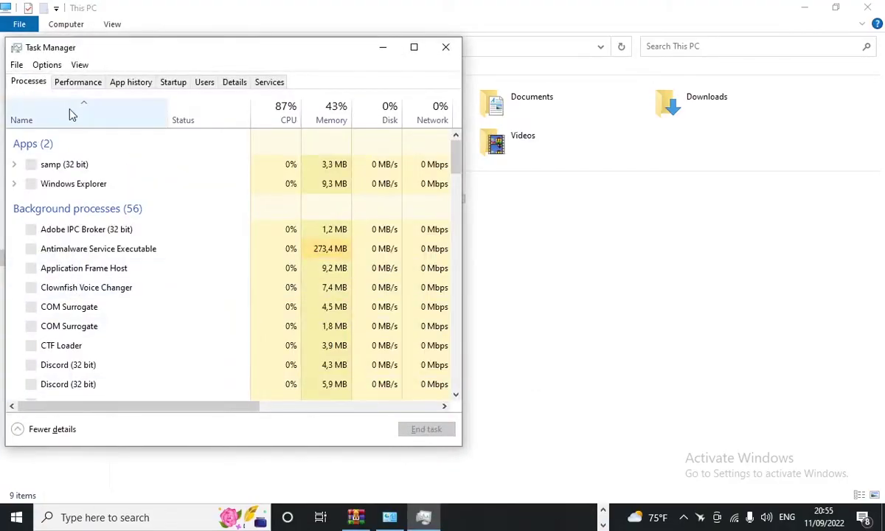
{"action": "left_click", "coordinate": [79, 65]}
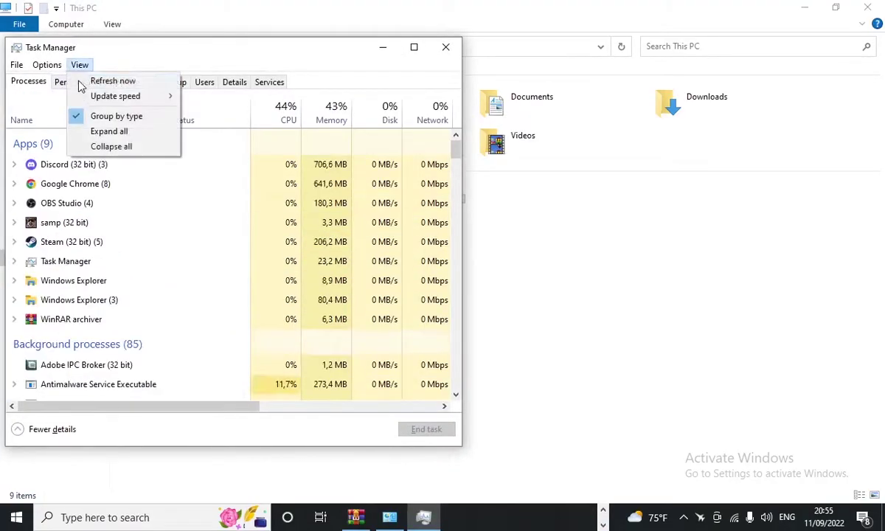
{"action": "left_click", "coordinate": [77, 81]}
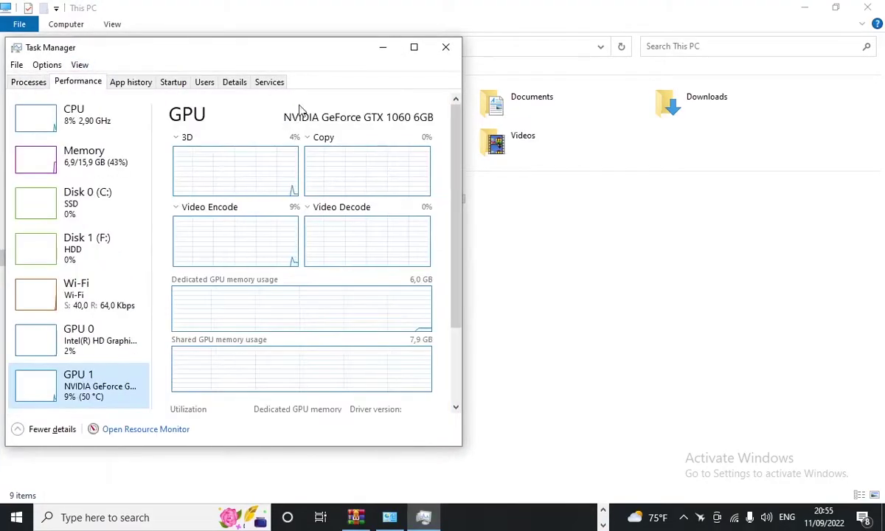
{"action": "left_click", "coordinate": [443, 47]}
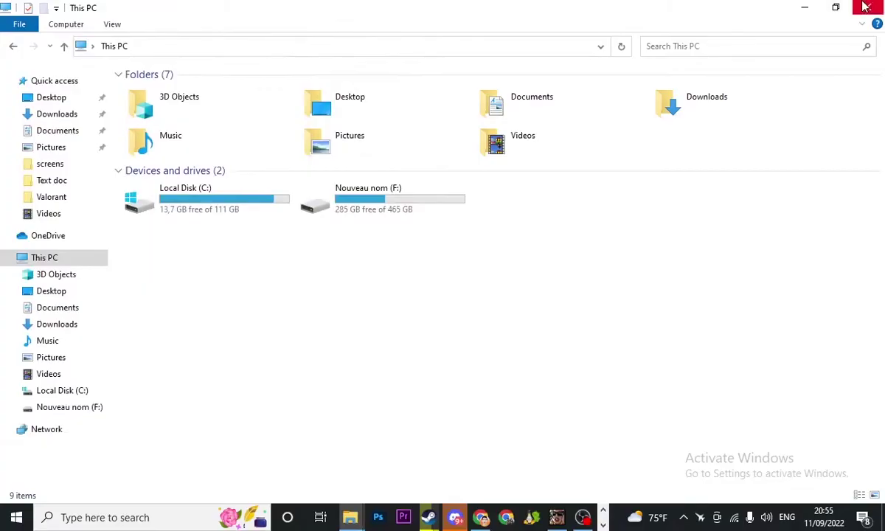
{"action": "left_click", "coordinate": [802, 8]}
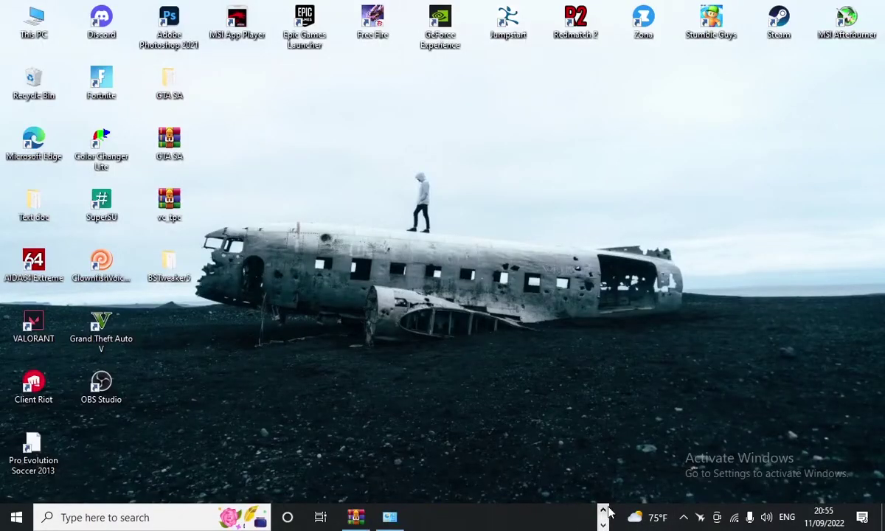
Step: Bring up the MSI Afterburner window to check the graphics card readings, and minimize it
{"action": "left_click", "coordinate": [603, 513]}
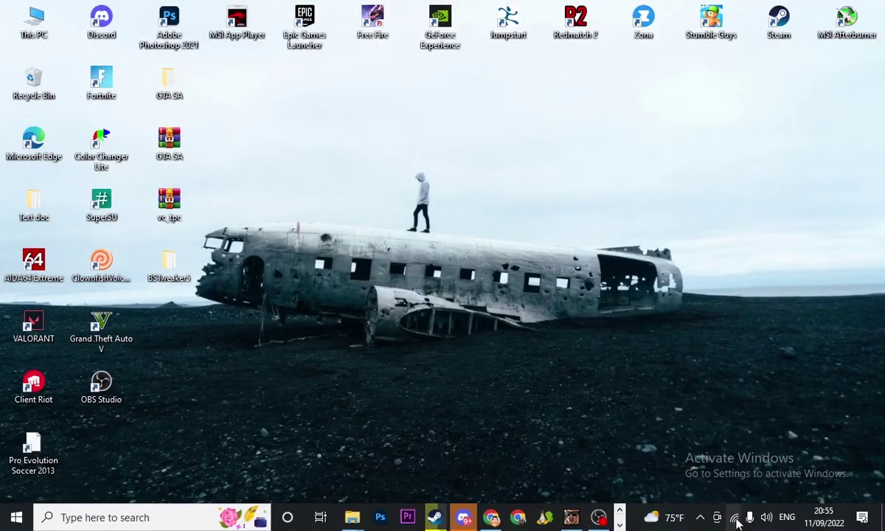
{"action": "left_click", "coordinate": [701, 518]}
{"action": "left_click", "coordinate": [658, 462]}
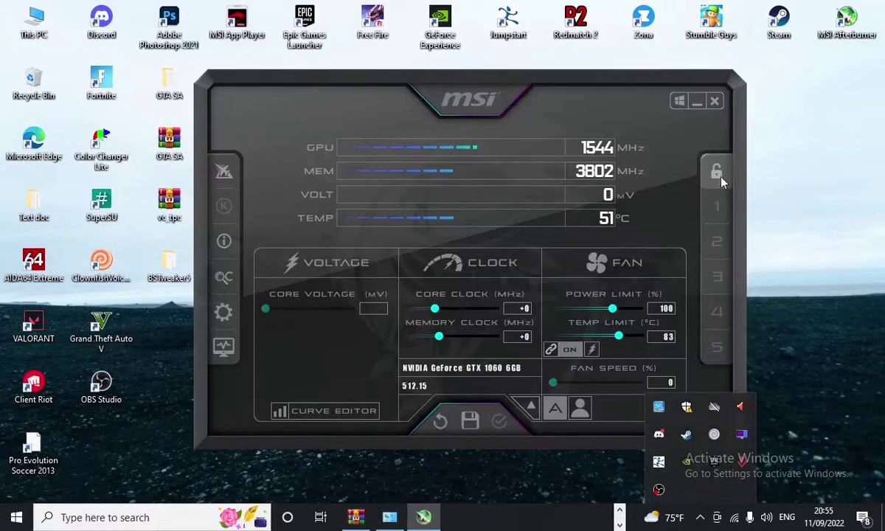
{"action": "left_click", "coordinate": [701, 102]}
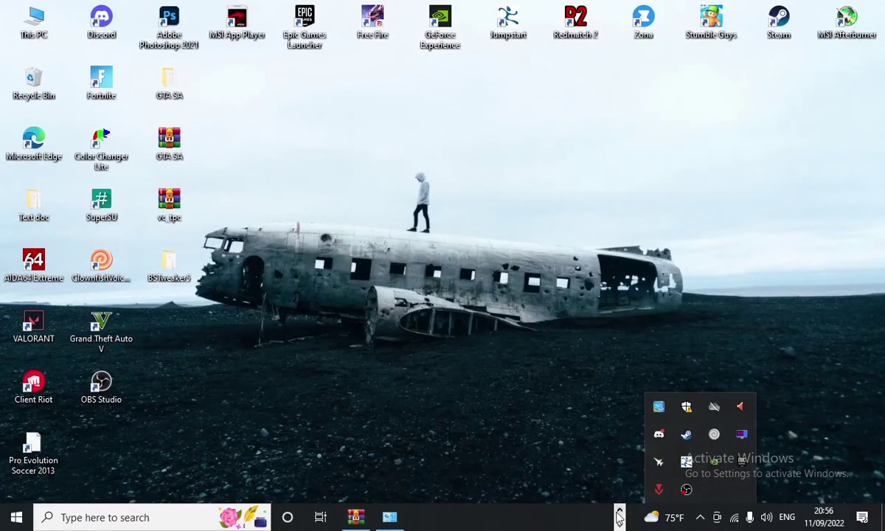
{"action": "left_click", "coordinate": [457, 355]}
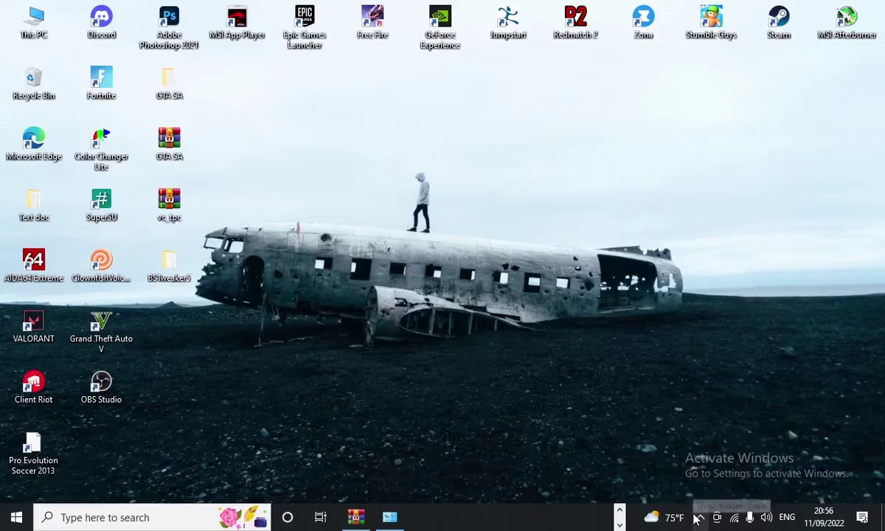
Step: Switch to the San Andreas Multiplayer window and connect to the GS ROLEPLAY V2.1 server
{"action": "left_click", "coordinate": [622, 520]}
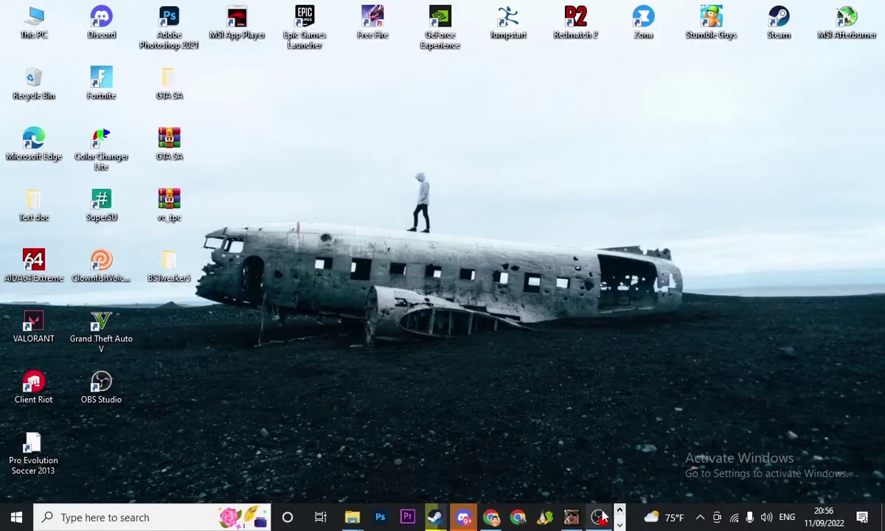
{"action": "left_click", "coordinate": [573, 517]}
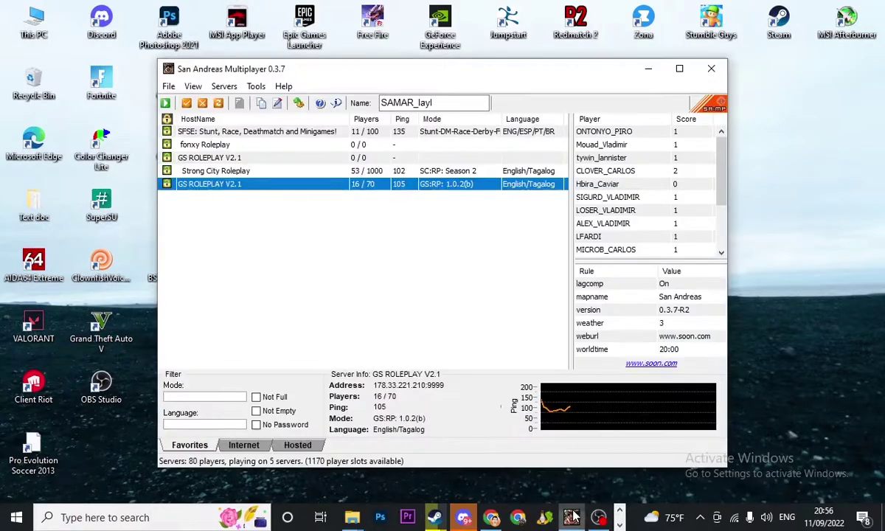
{"action": "right_click", "coordinate": [280, 236]}
{"action": "left_click", "coordinate": [295, 293]}
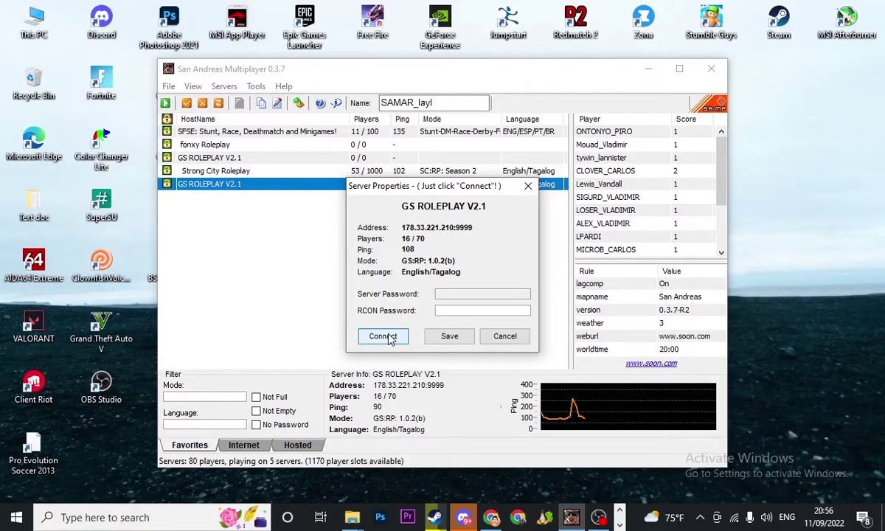
{"action": "left_click", "coordinate": [384, 336]}
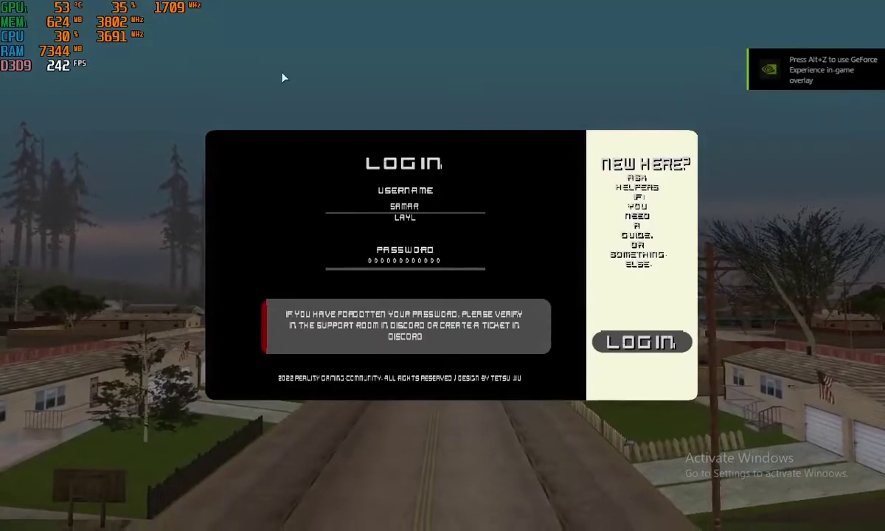
Step: Log in to the roleplay server with the account password, entering it a second time, and start running with the character
{"action": "left_click", "coordinate": [641, 342]}
{"action": "type", "text": "************"}
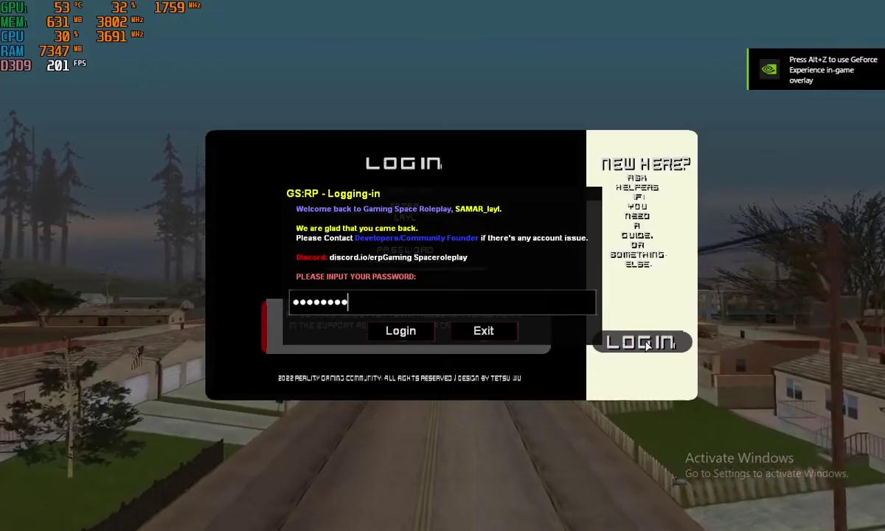
{"action": "key", "text": "Return"}
{"action": "left_click", "coordinate": [641, 341]}
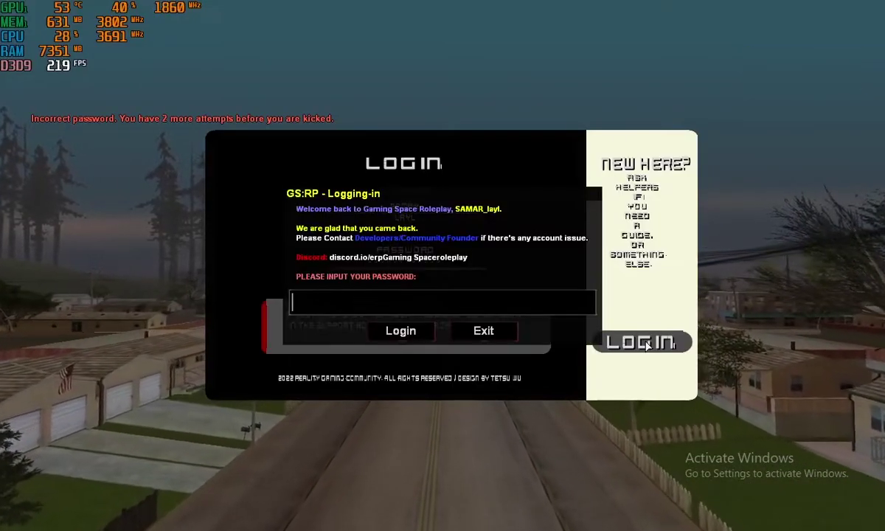
{"action": "type", "text": "*********"}
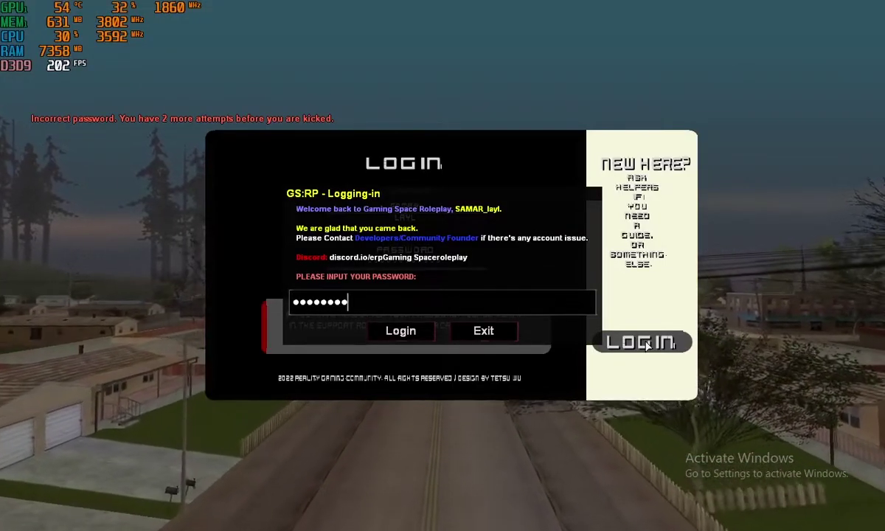
{"action": "key", "text": "Return"}
{"action": "key", "text": "w"}
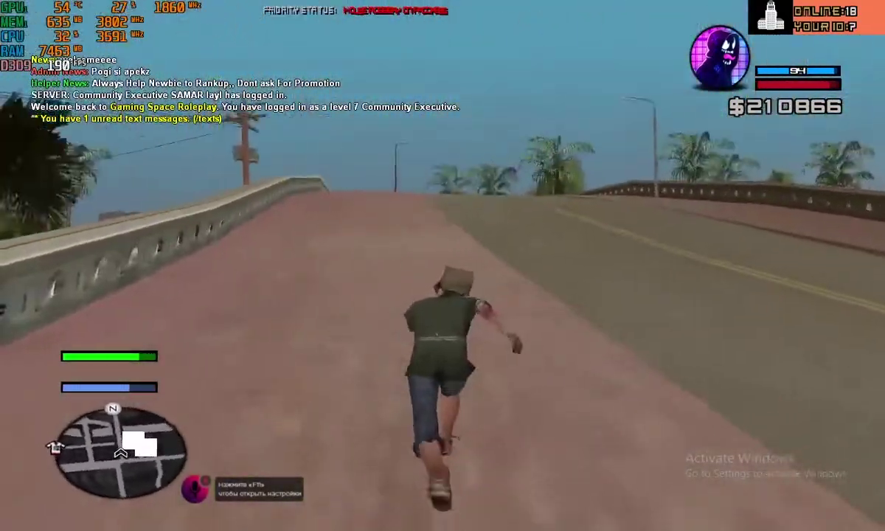
Step: Turn the frame limiter on in the game's display setup and resume running to test it
{"action": "key", "text": "Escape"}
{"action": "left_click", "coordinate": [435, 356]}
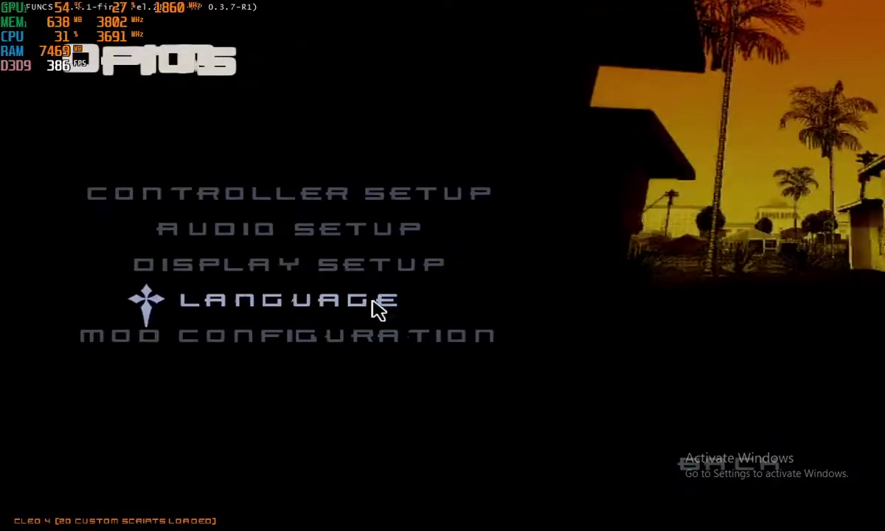
{"action": "left_click", "coordinate": [361, 276]}
{"action": "left_click", "coordinate": [418, 385]}
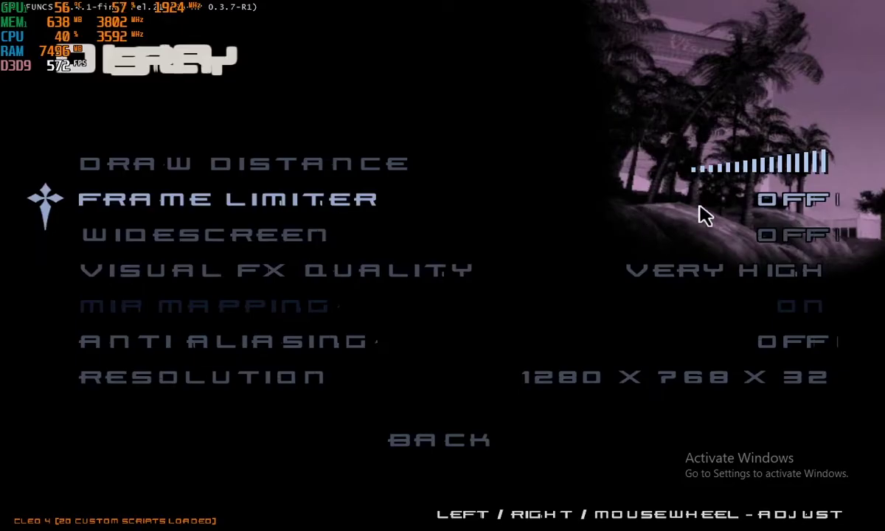
{"action": "left_click", "coordinate": [767, 214]}
{"action": "key", "text": "Escape"}
{"action": "key", "text": "Escape"}
{"action": "key", "text": "Escape"}
{"action": "key", "text": "Escape"}
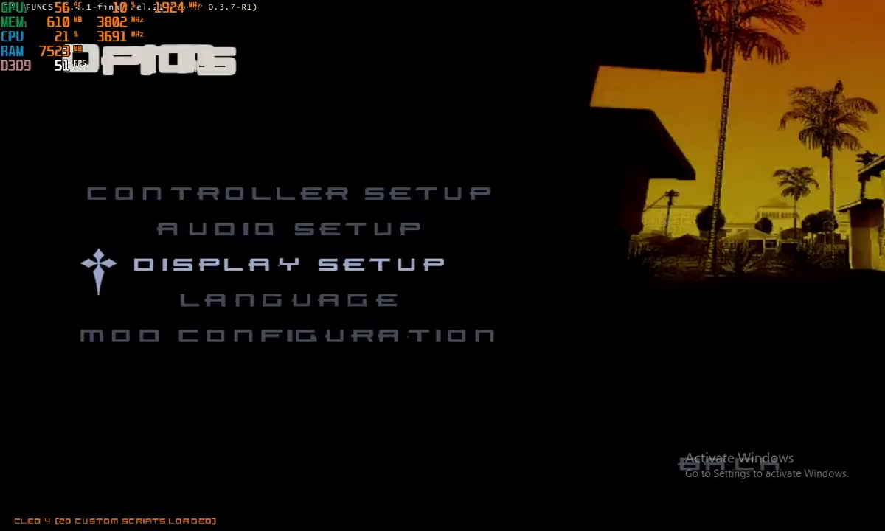
{"action": "key", "text": "w"}
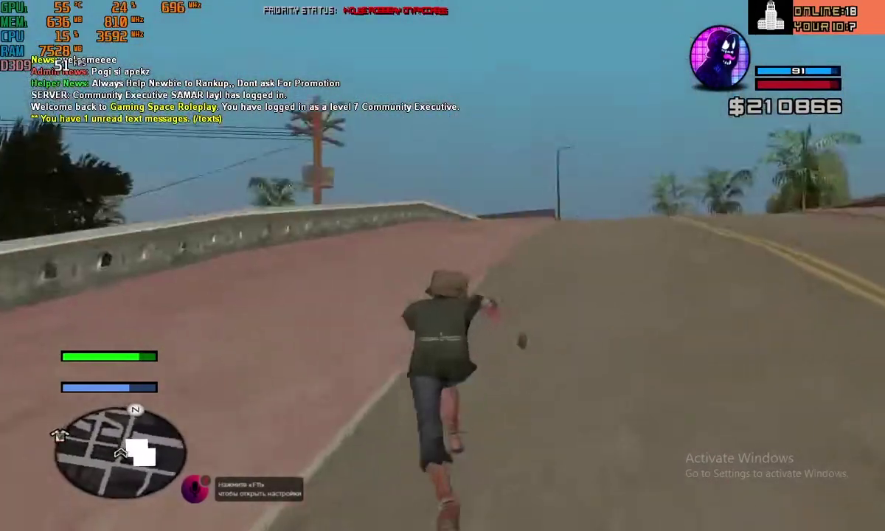
Step: Set the frame limiter to off in the game's display setup and return to the game
{"action": "key", "text": "Escape"}
{"action": "left_click", "coordinate": [437, 360]}
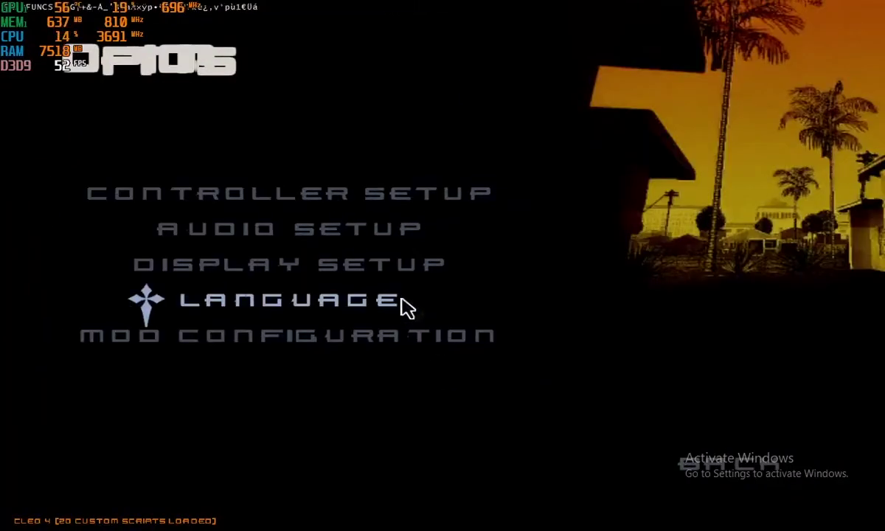
{"action": "left_click", "coordinate": [366, 264]}
{"action": "left_click", "coordinate": [398, 402]}
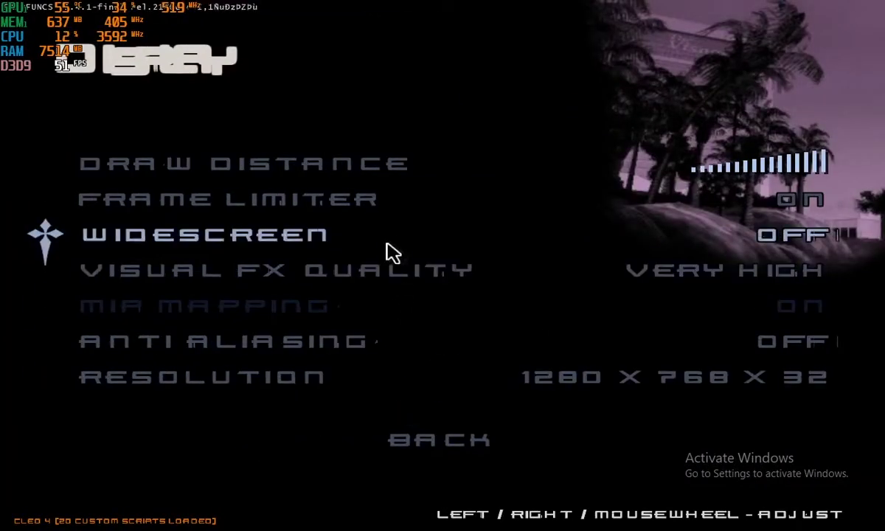
{"action": "left_click", "coordinate": [398, 214]}
{"action": "key", "text": "Escape"}
{"action": "key", "text": "Escape"}
{"action": "key", "text": "Escape"}
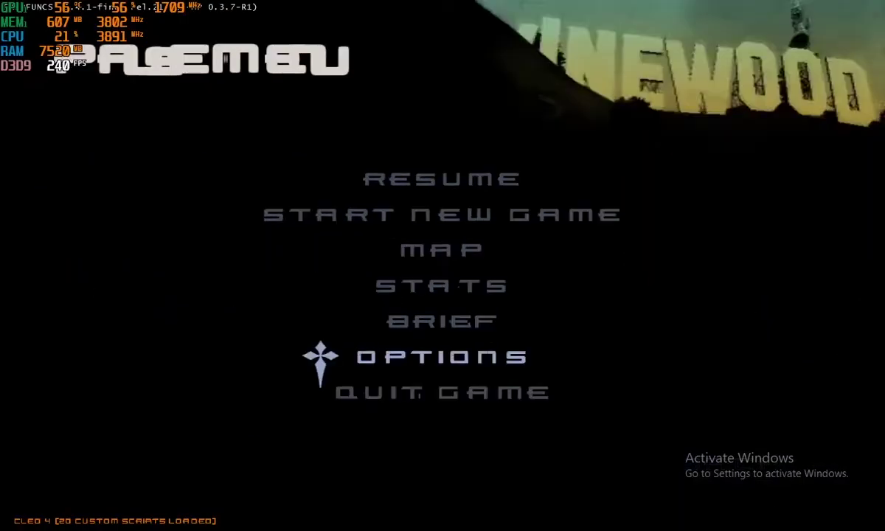
{"action": "key", "text": "Escape"}
Step: Run the character back and forth along the bridge road to examine the in-game frame rate and hardware readings
{"action": "key", "text": "w"}
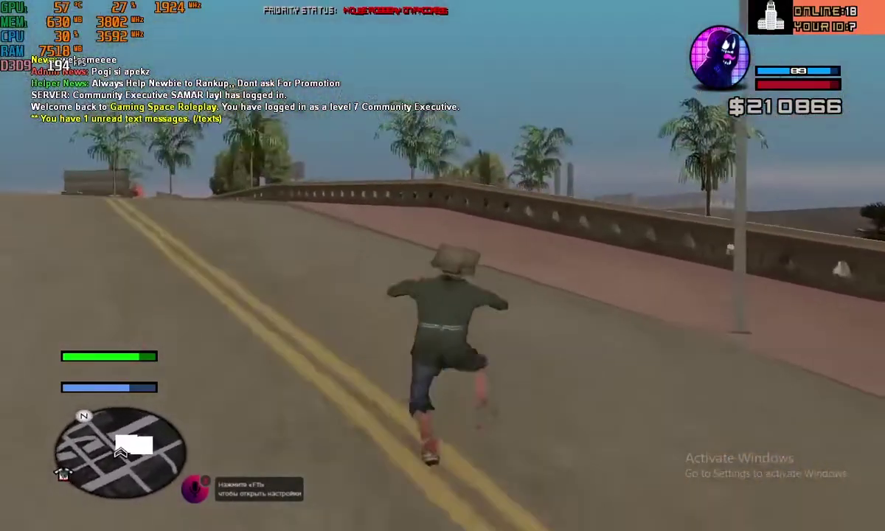
{"action": "key", "text": "w"}
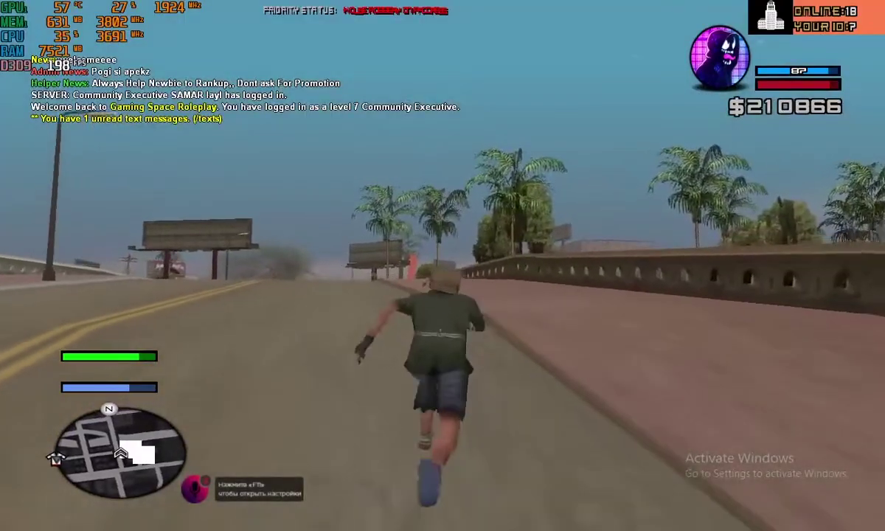
{"action": "key", "text": "w"}
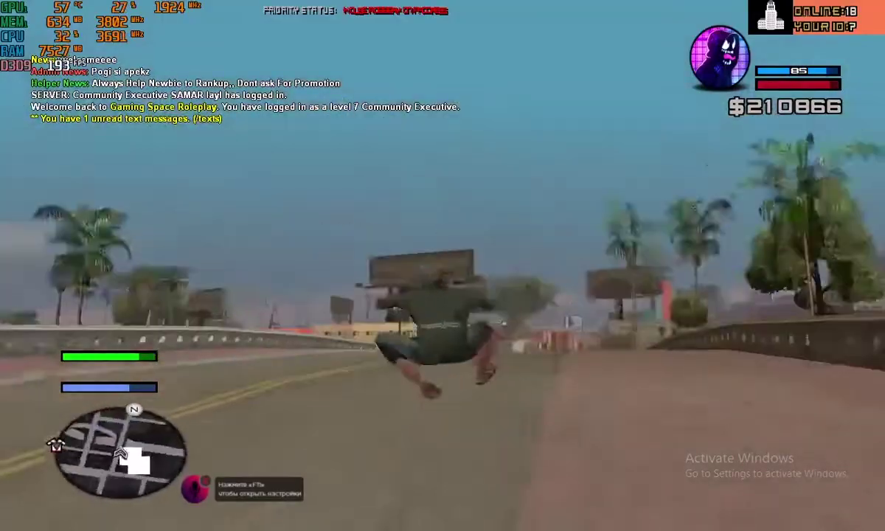
{"action": "key", "text": "w"}
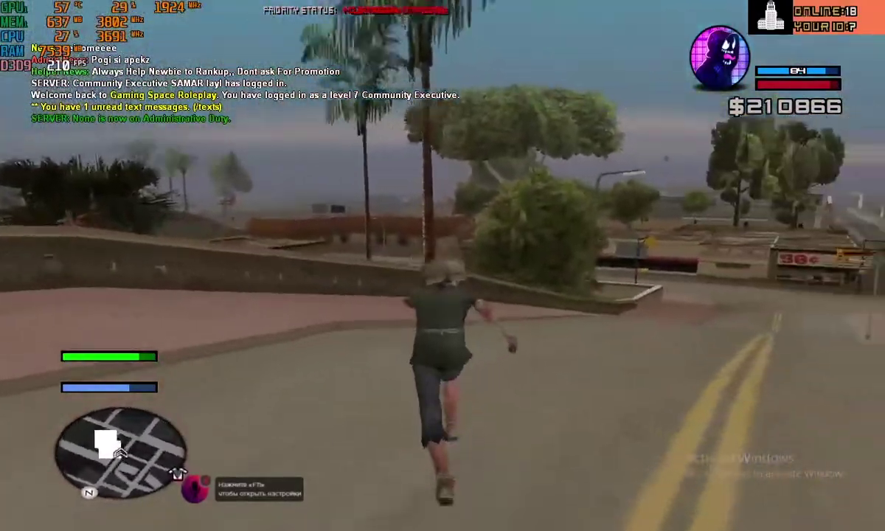
{"action": "key", "text": "w"}
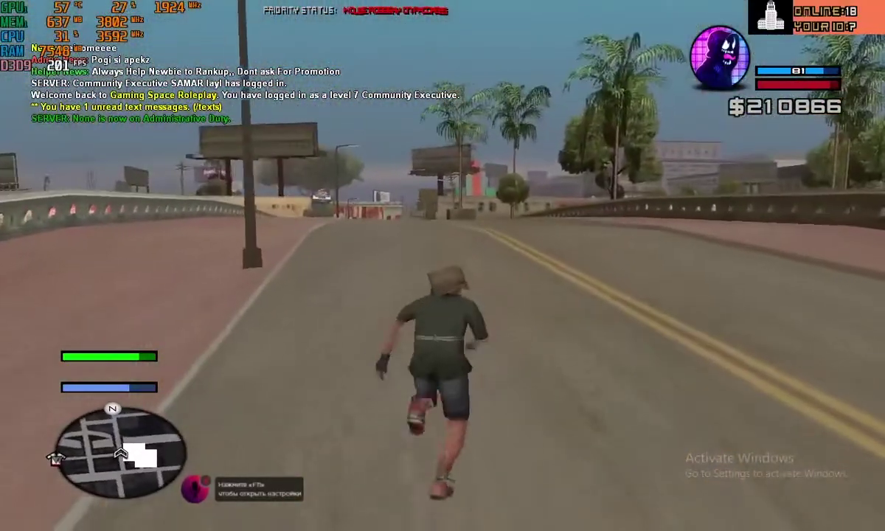
{"action": "key", "text": "w"}
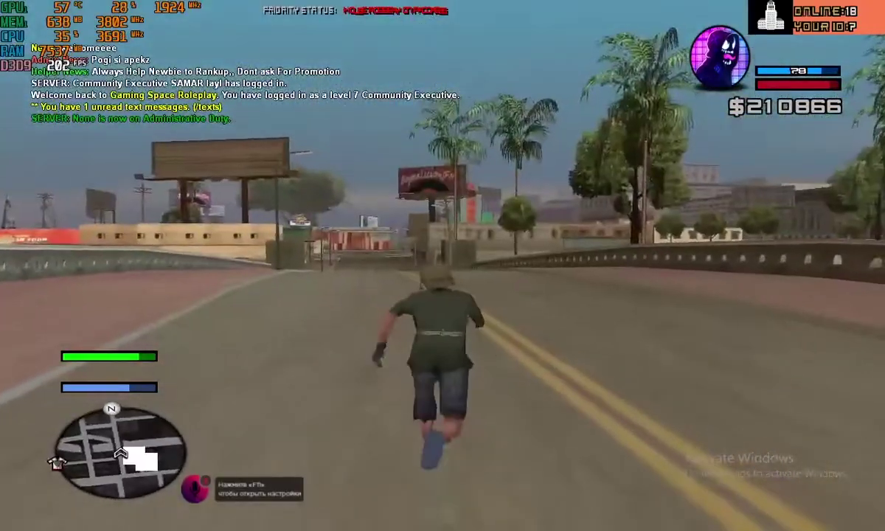
{"action": "key", "text": "w"}
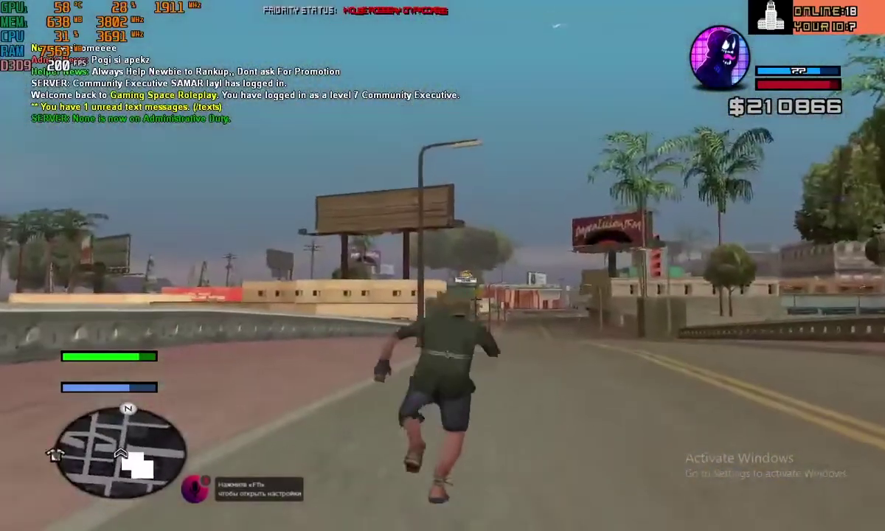
{"action": "key", "text": "w"}
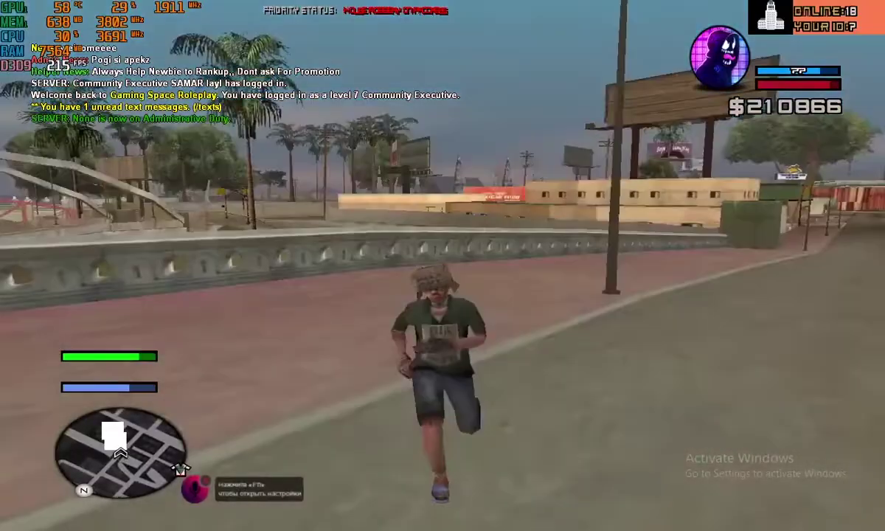
{"action": "key", "text": "w"}
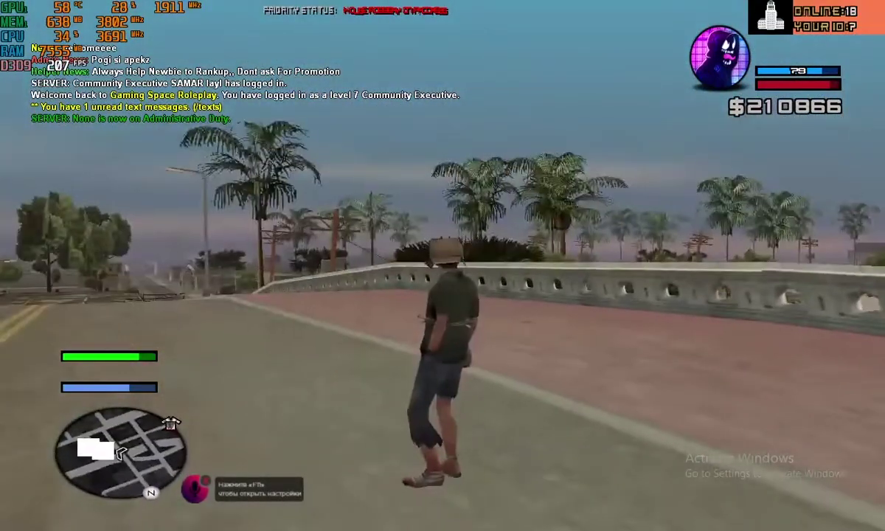
{"action": "key", "text": "w"}
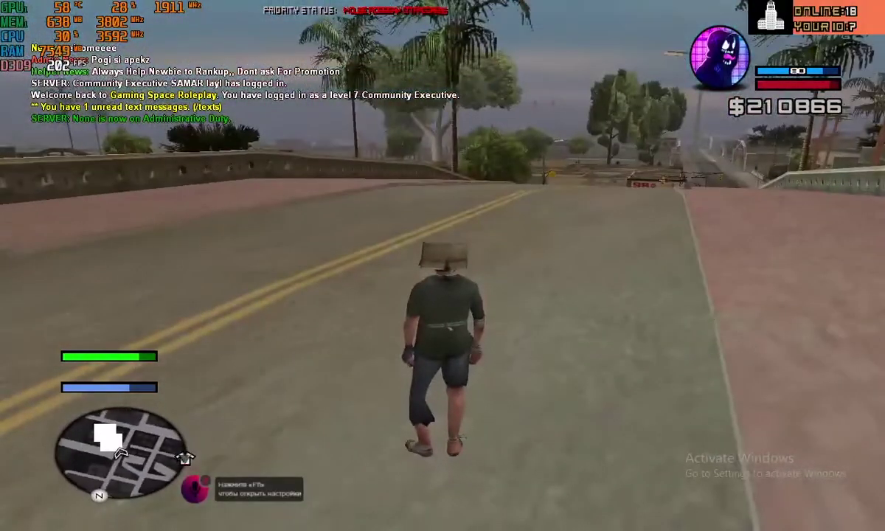
{"action": "key", "text": "w"}
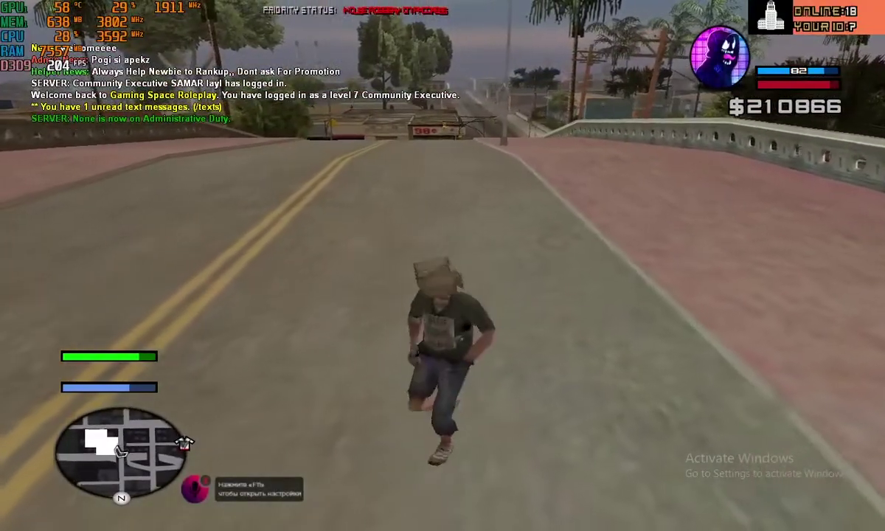
{"action": "key", "text": "w"}
{"action": "key", "text": "w"}
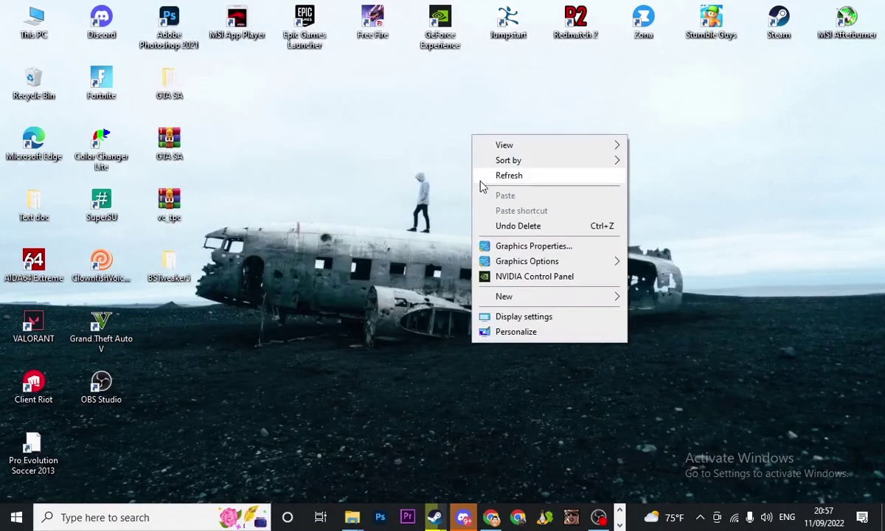
Step: Dismiss the desktop's context menu, open the GTA SA folder's SA-MP subfolder and select the cleo folder
{"action": "left_click", "coordinate": [450, 169]}
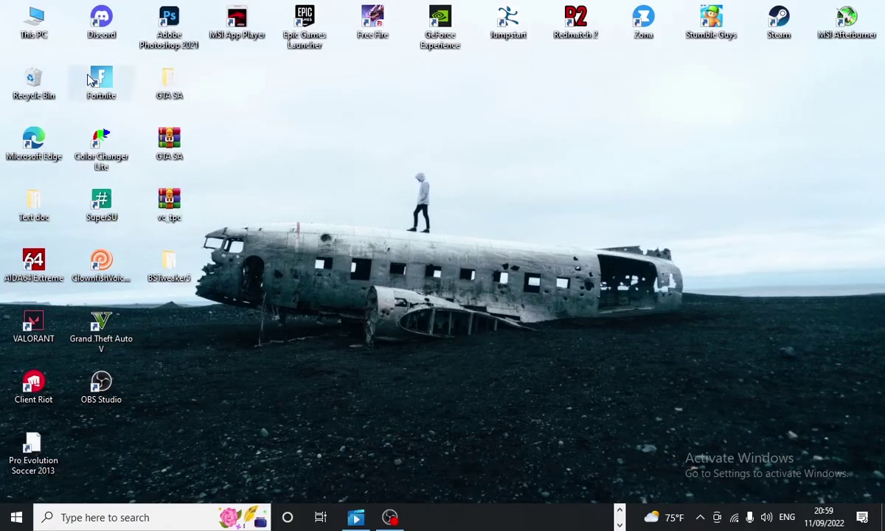
{"action": "double_click", "coordinate": [199, 86]}
{"action": "double_click", "coordinate": [198, 132]}
{"action": "left_click", "coordinate": [225, 160]}
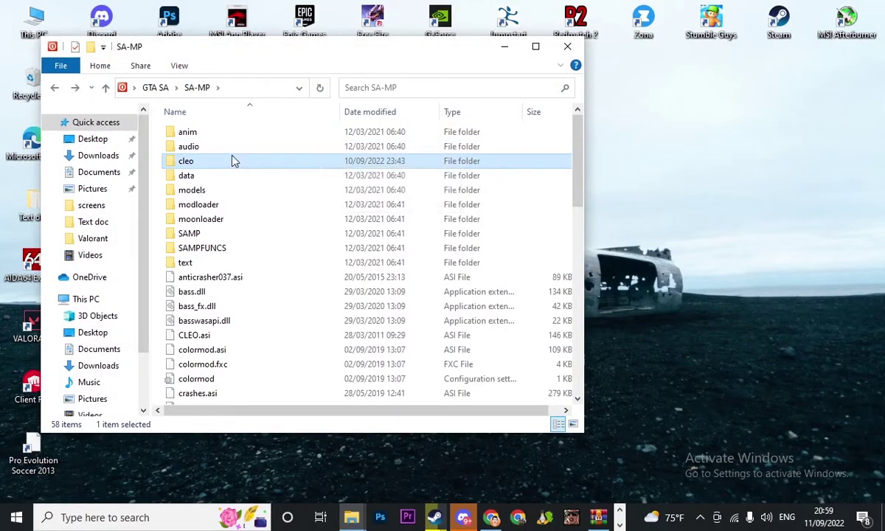